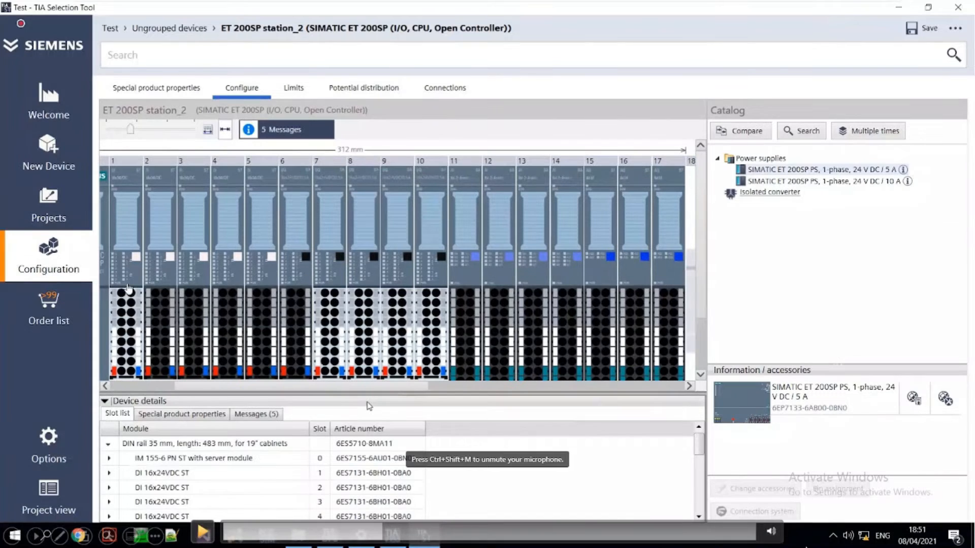
Skip the demo video ahead to the export option for TIA Portal or ECAD systems and pause it there.
{"action": "left_click", "coordinate": [210, 531]}
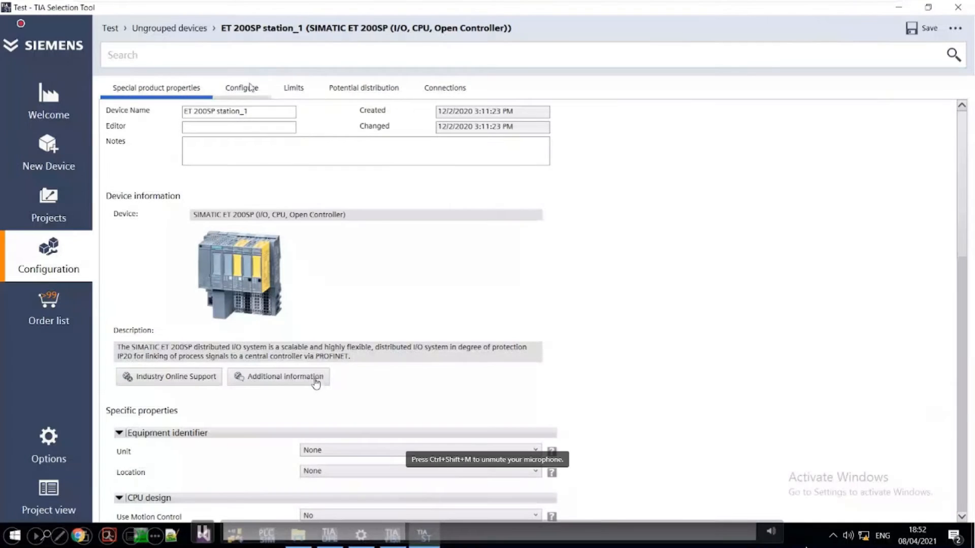
{"action": "left_click", "coordinate": [415, 537]}
{"action": "left_click", "coordinate": [425, 538]}
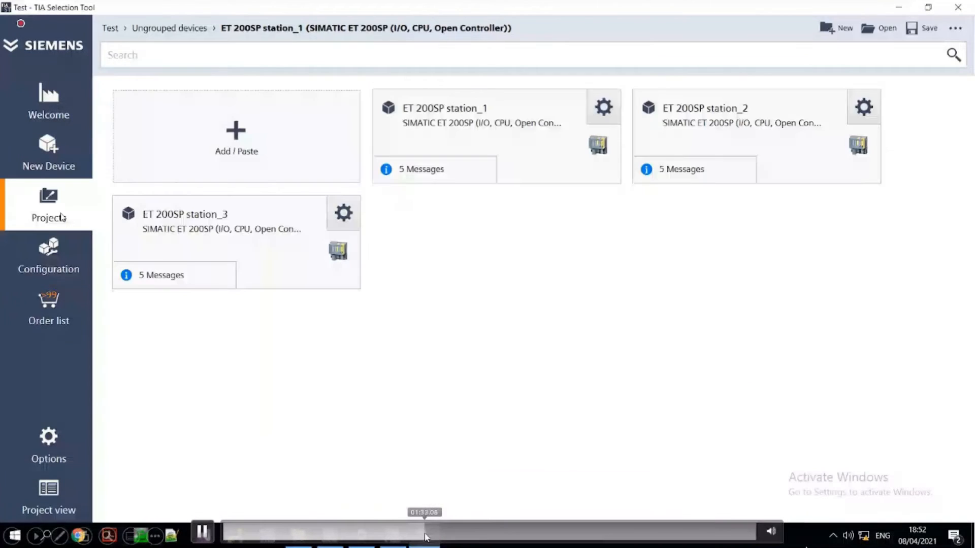
{"action": "left_click", "coordinate": [436, 537]}
{"action": "left_click", "coordinate": [448, 536]}
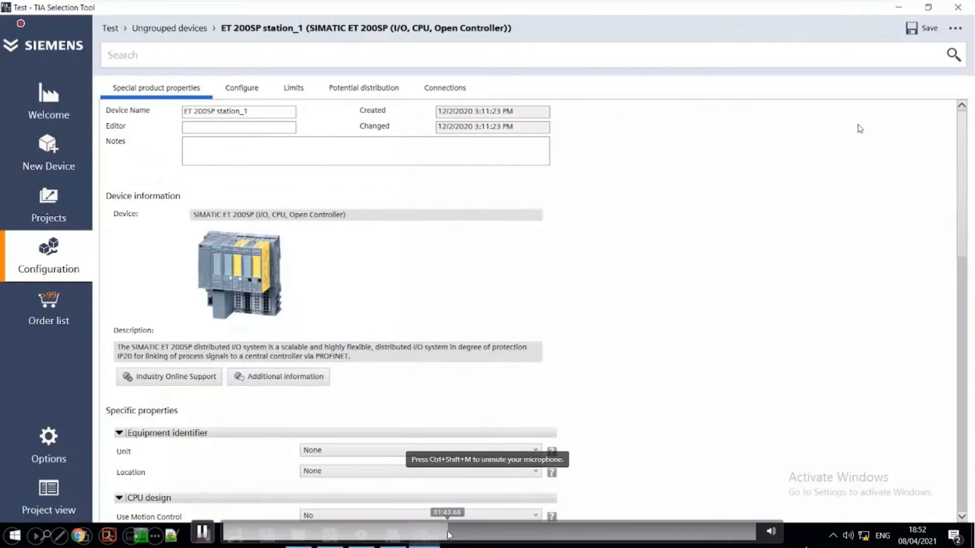
{"action": "left_click", "coordinate": [461, 536]}
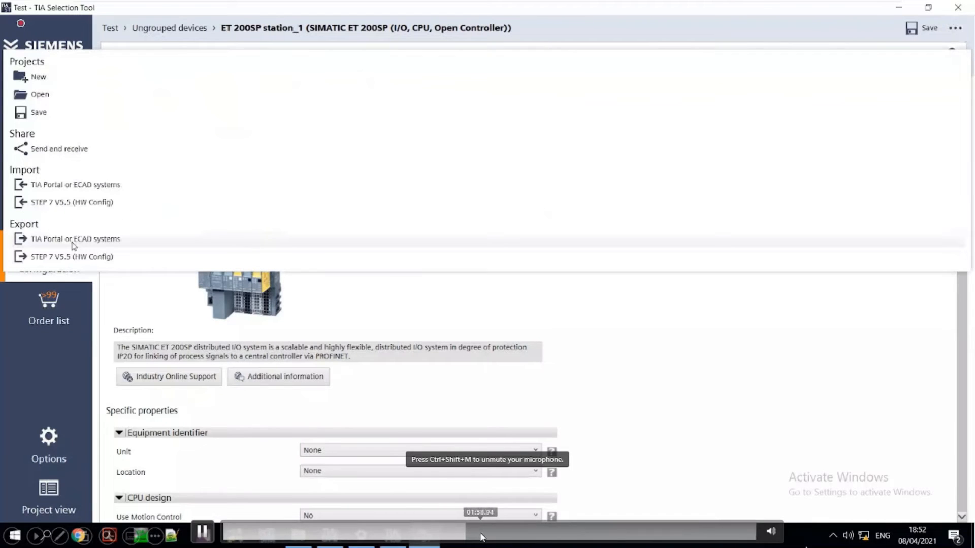
{"action": "left_click", "coordinate": [203, 533]}
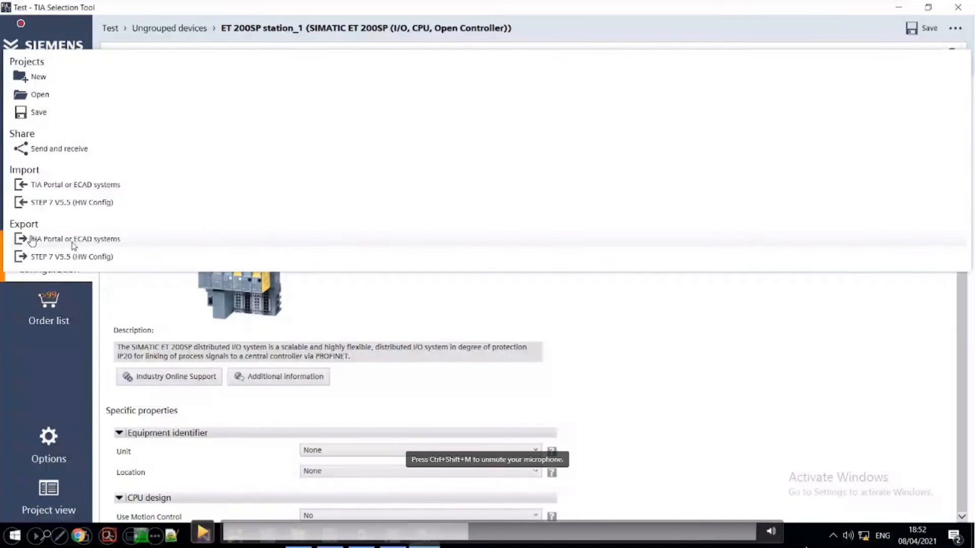
Resume the demo video and start the CAx data import into the Test project in TIA Portal.
{"action": "left_click", "coordinate": [204, 532]}
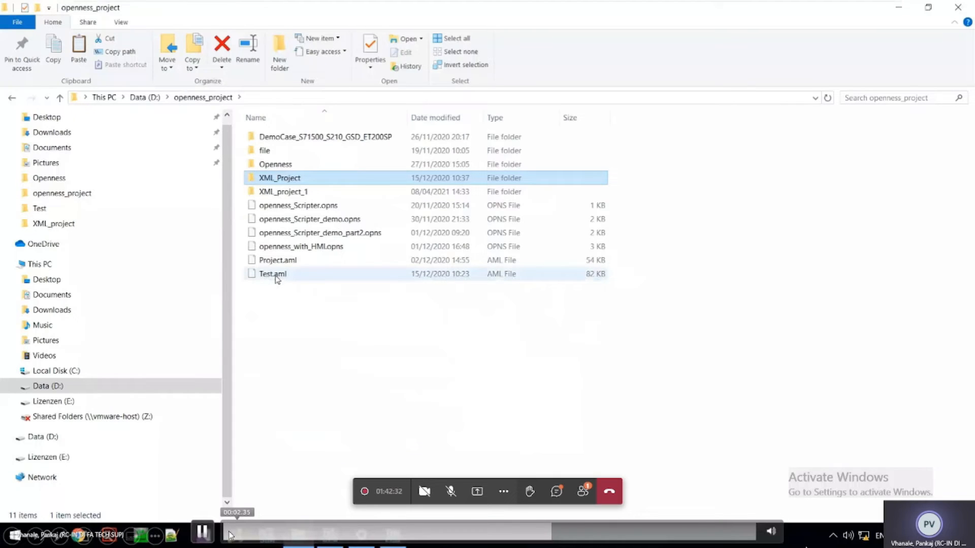
{"action": "left_click", "coordinate": [290, 328]}
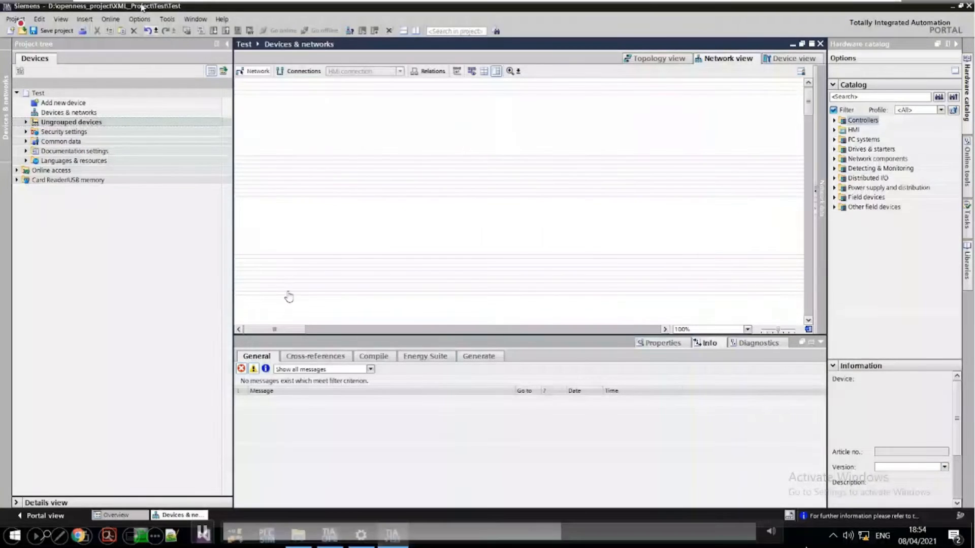
{"action": "left_click", "coordinate": [206, 532]}
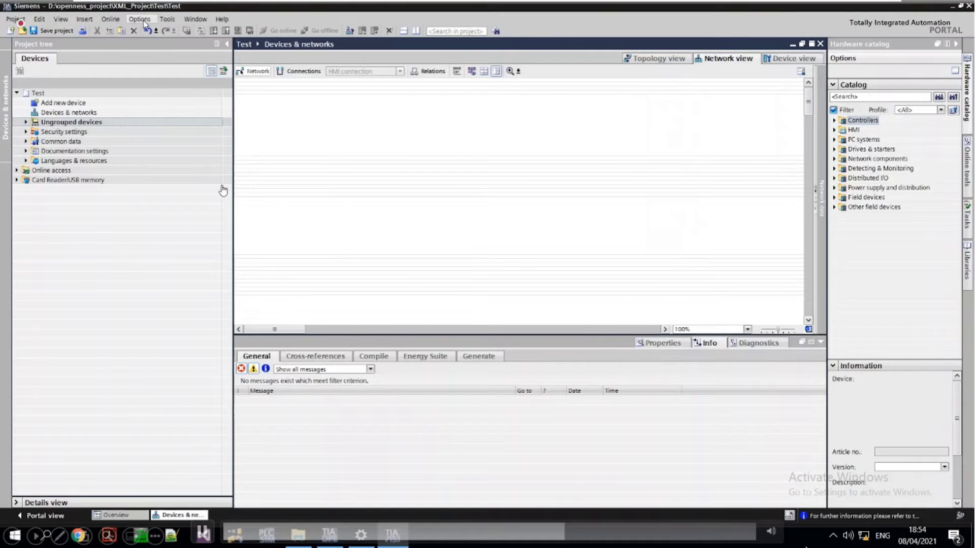
{"action": "left_click", "coordinate": [167, 19]}
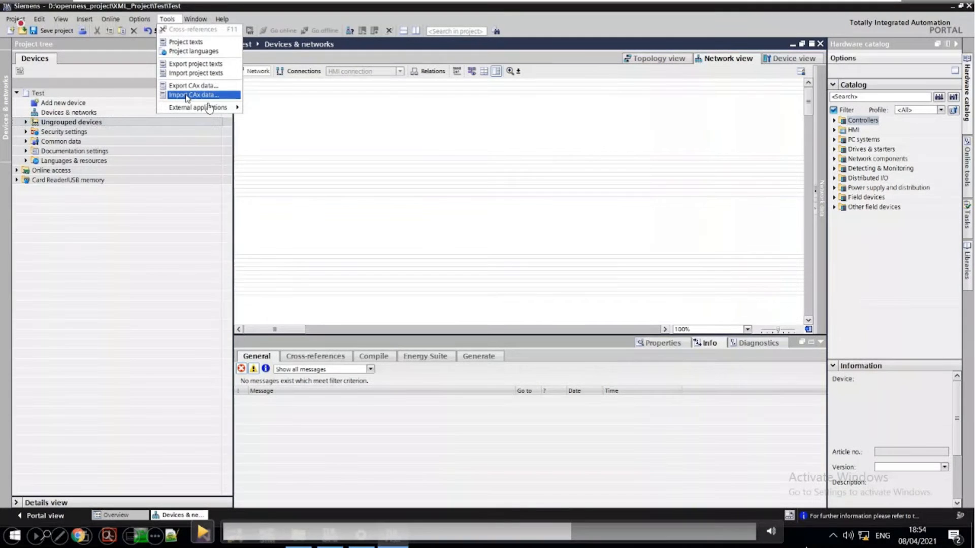
{"action": "mouse_move", "coordinate": [205, 112]}
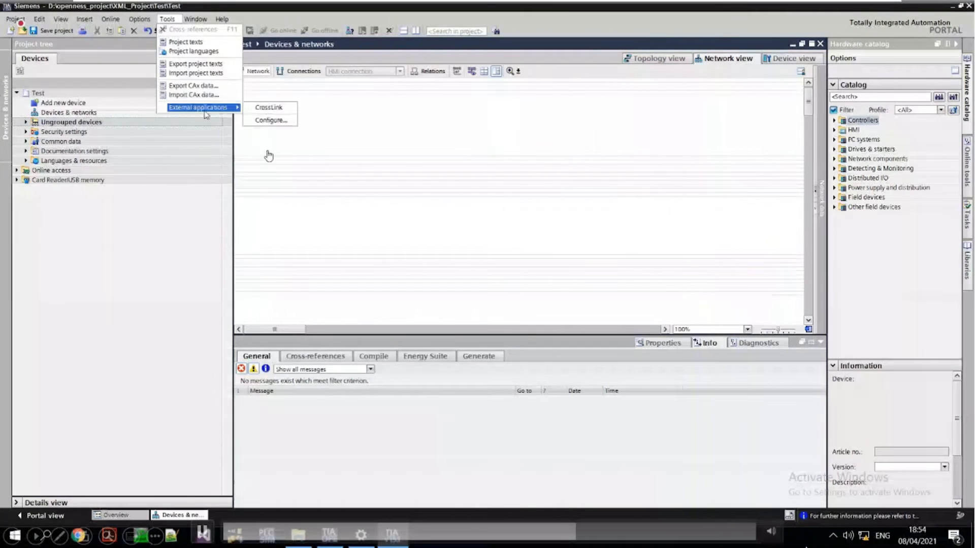
{"action": "mouse_move", "coordinate": [592, 539]}
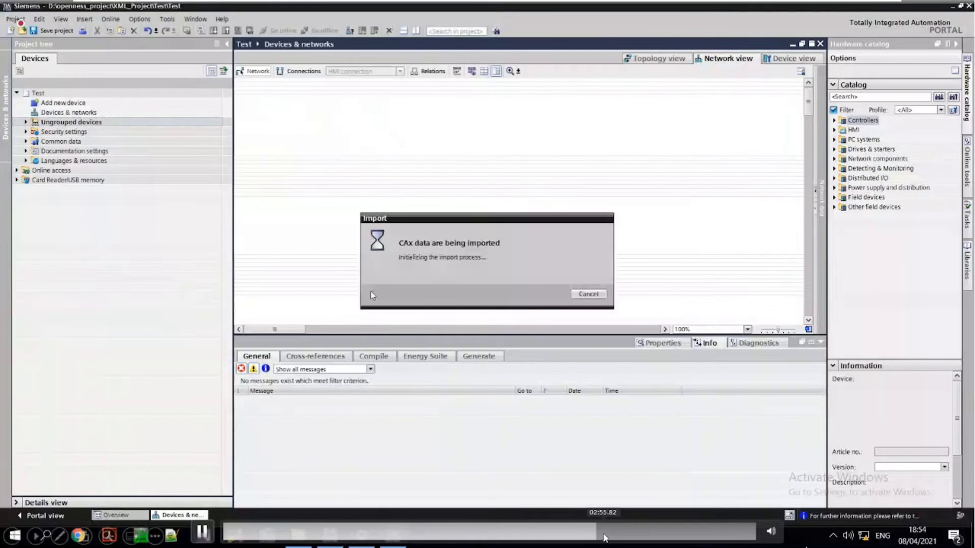
Skip the demo video forward past the CAx import progress to the imported devices in the network view.
{"action": "left_click", "coordinate": [604, 537]}
{"action": "left_click", "coordinate": [615, 536]}
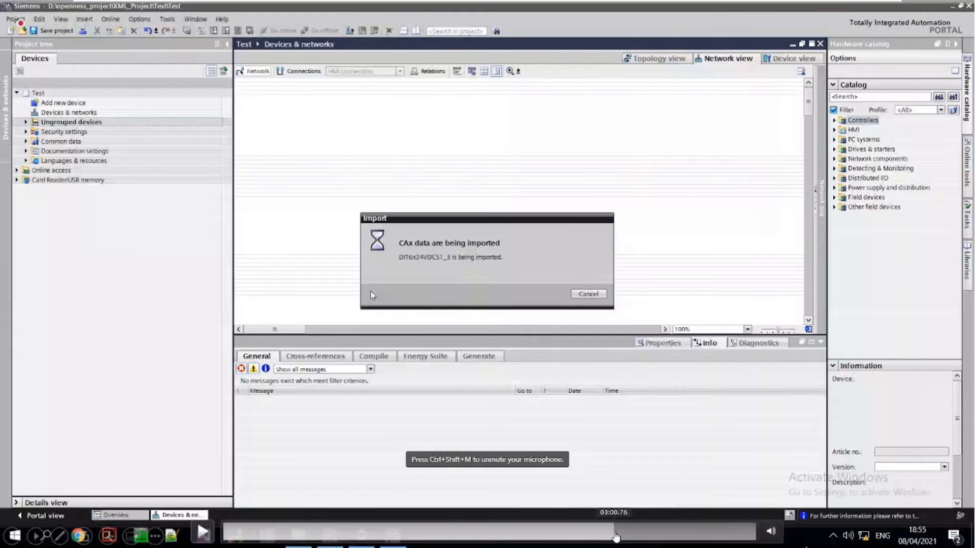
{"action": "left_click", "coordinate": [623, 536]}
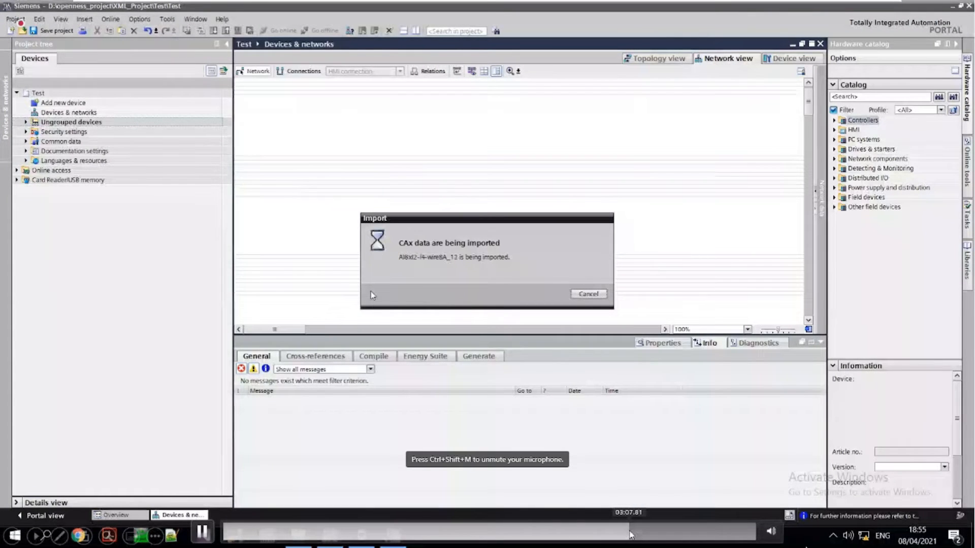
{"action": "left_click", "coordinate": [663, 534]}
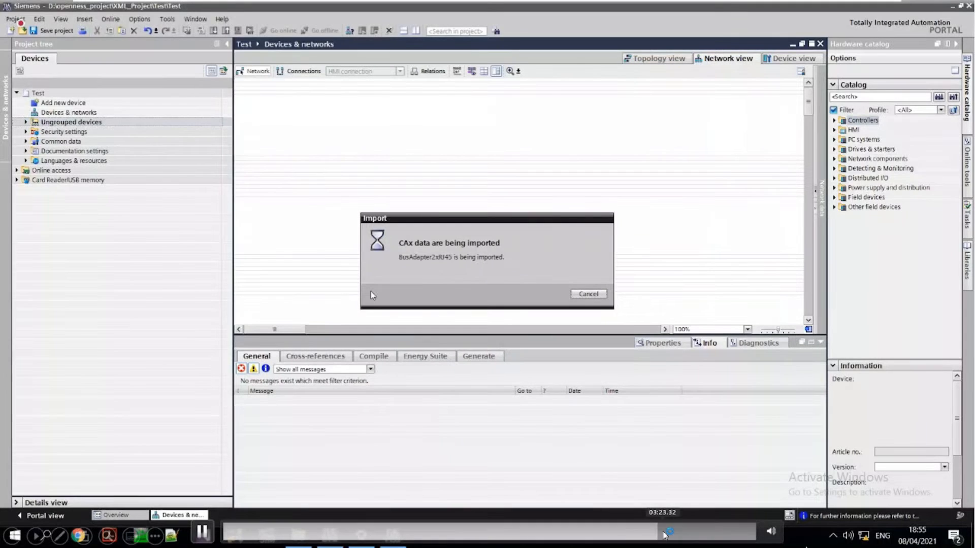
{"action": "left_click", "coordinate": [689, 535]}
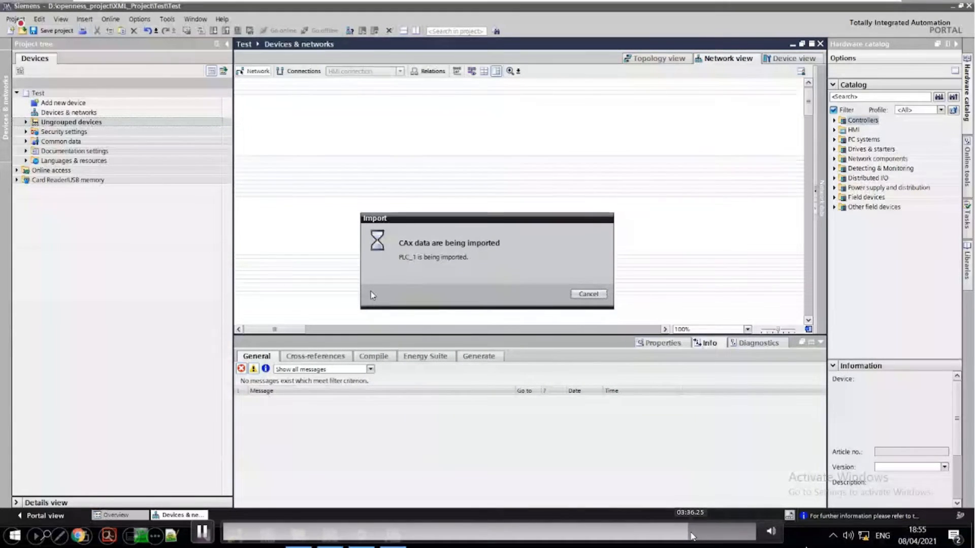
{"action": "left_click", "coordinate": [701, 535]}
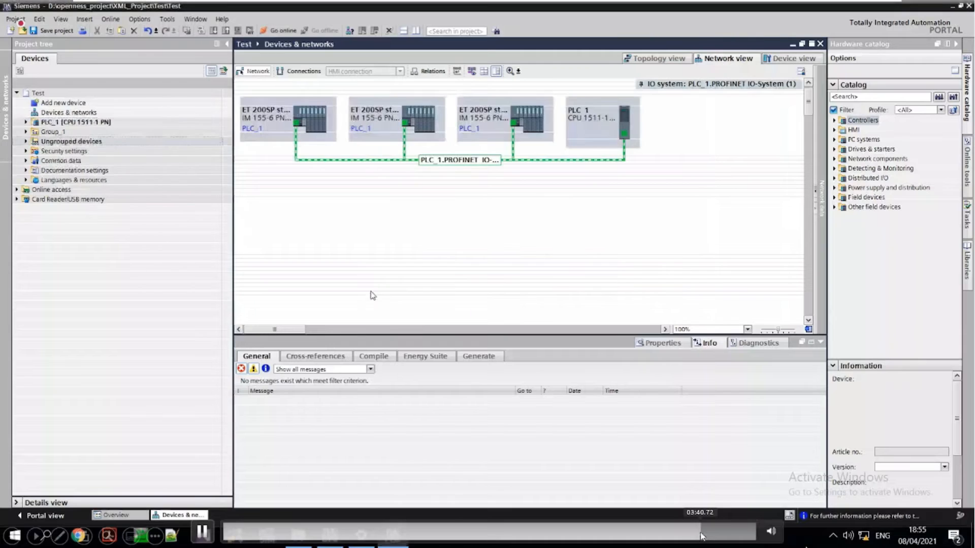
Select the third ET 200SP station in the network view and expand PLC_1 with its program blocks in the project tree.
{"action": "left_click", "coordinate": [699, 532]}
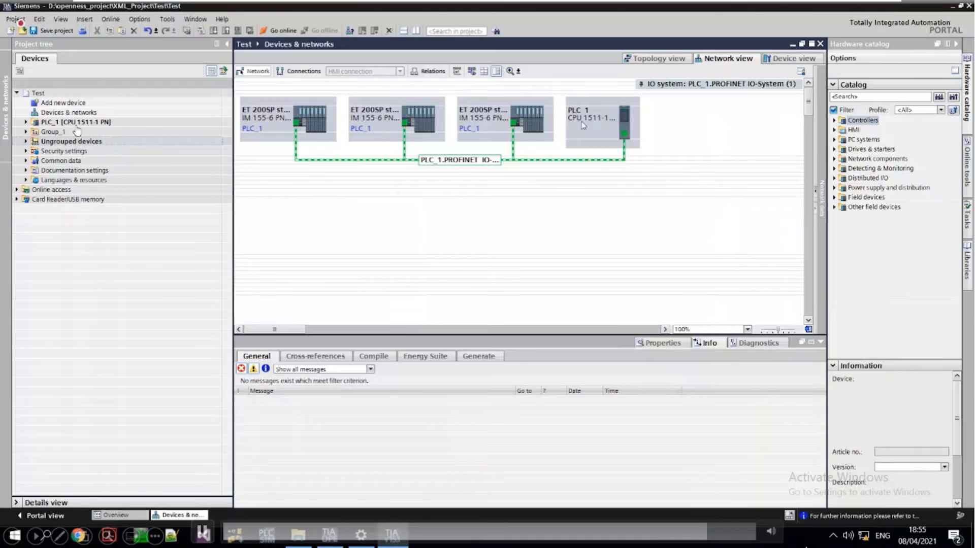
{"action": "double_click", "coordinate": [532, 119]}
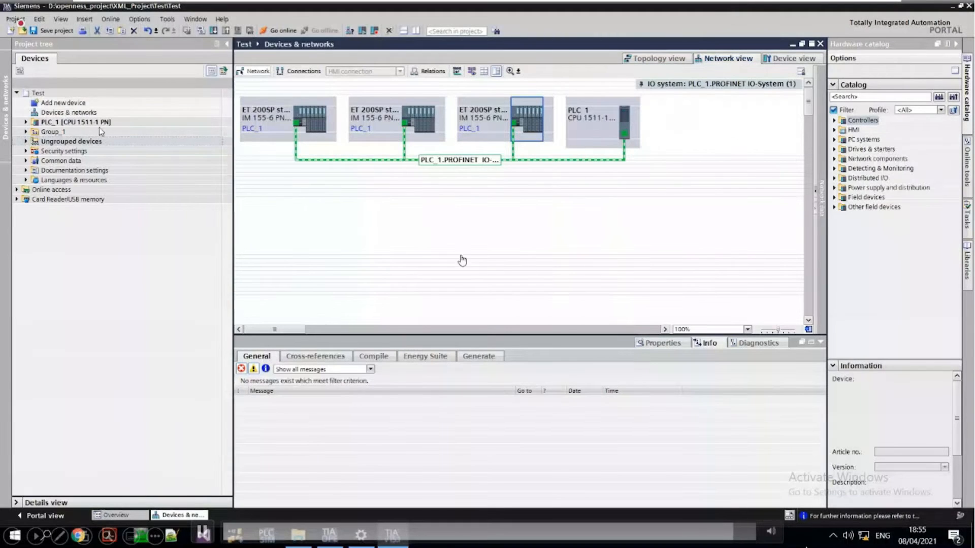
{"action": "left_click", "coordinate": [26, 123]}
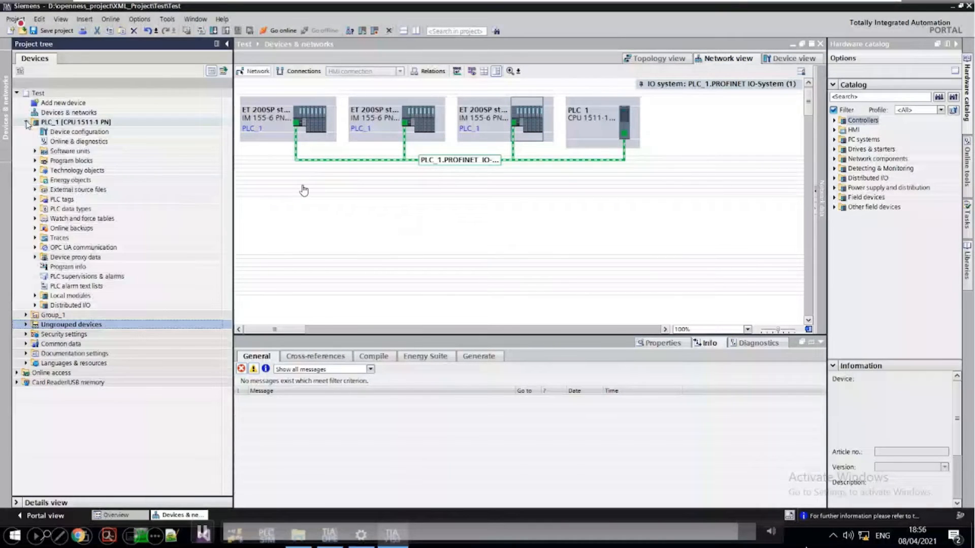
{"action": "left_click", "coordinate": [35, 160]}
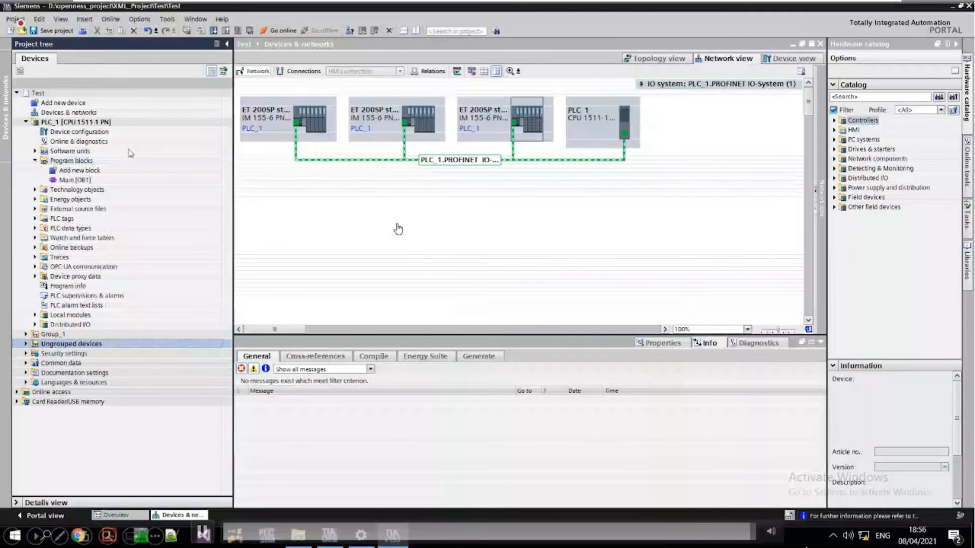
Choose the TIA Portal version for TIA Openness Demo and open the XML_project_1.ap15_1 project.
{"action": "mouse_move", "coordinate": [853, 10]}
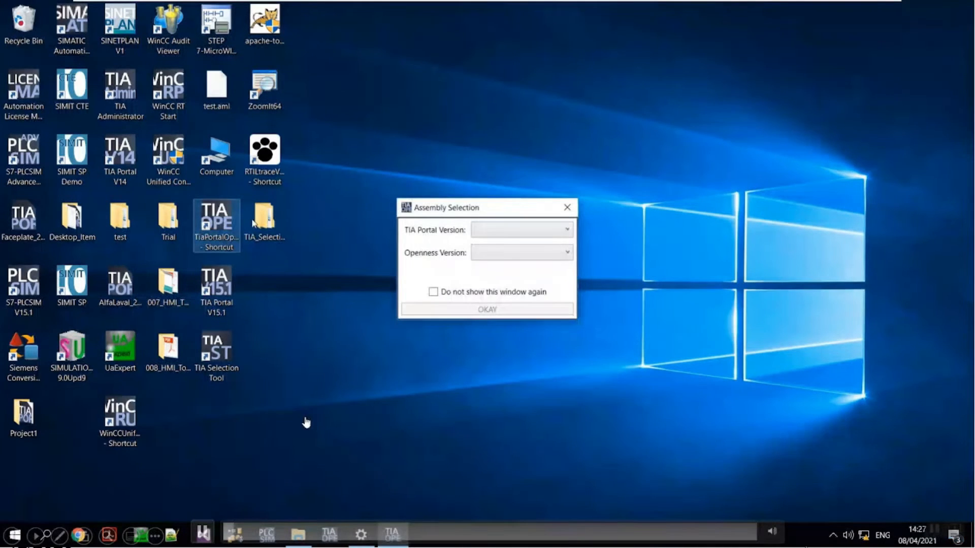
{"action": "left_click", "coordinate": [485, 232]}
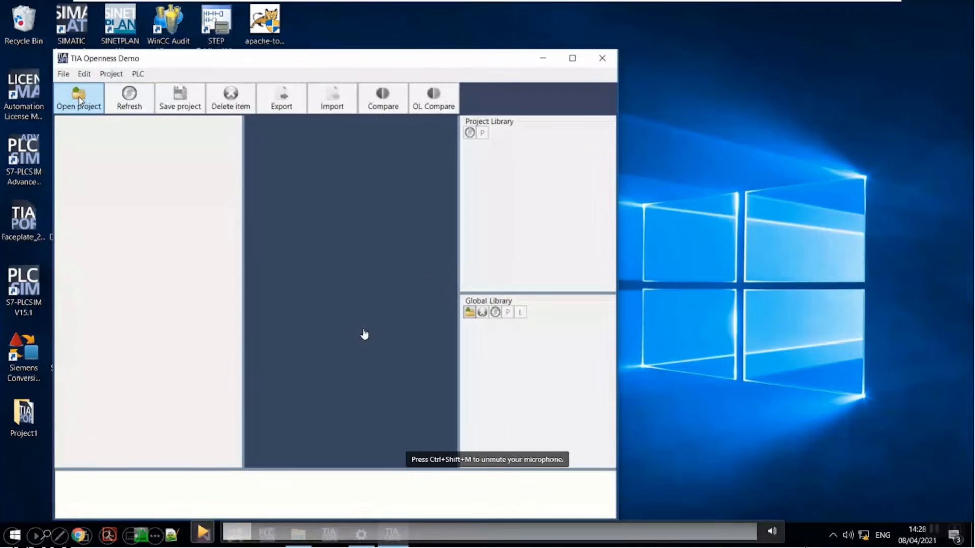
{"action": "left_click", "coordinate": [202, 532]}
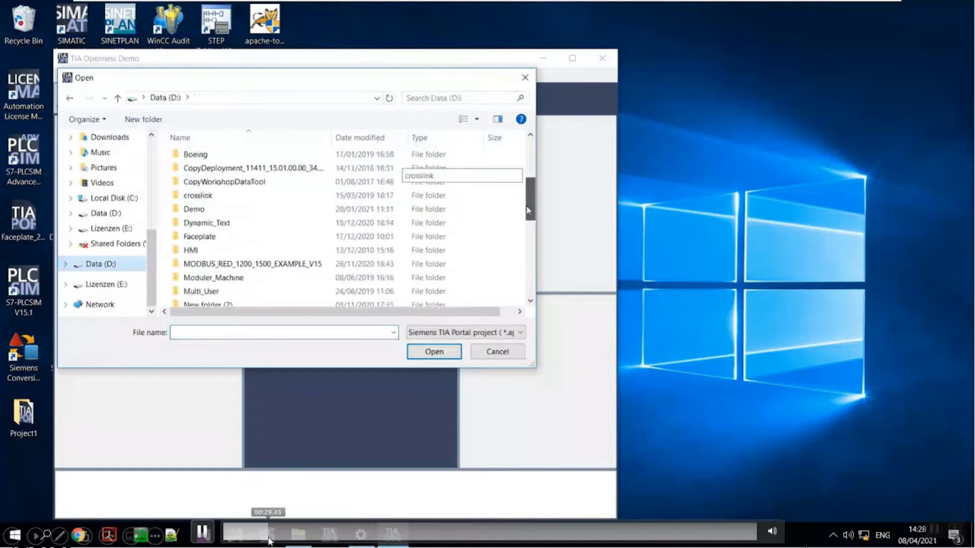
{"action": "left_click", "coordinate": [282, 537]}
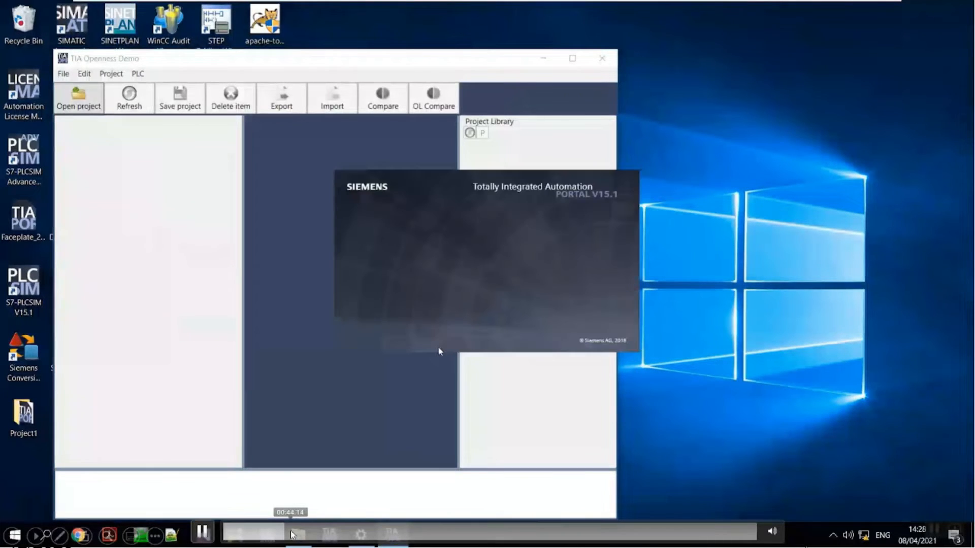
{"action": "left_click", "coordinate": [203, 532]}
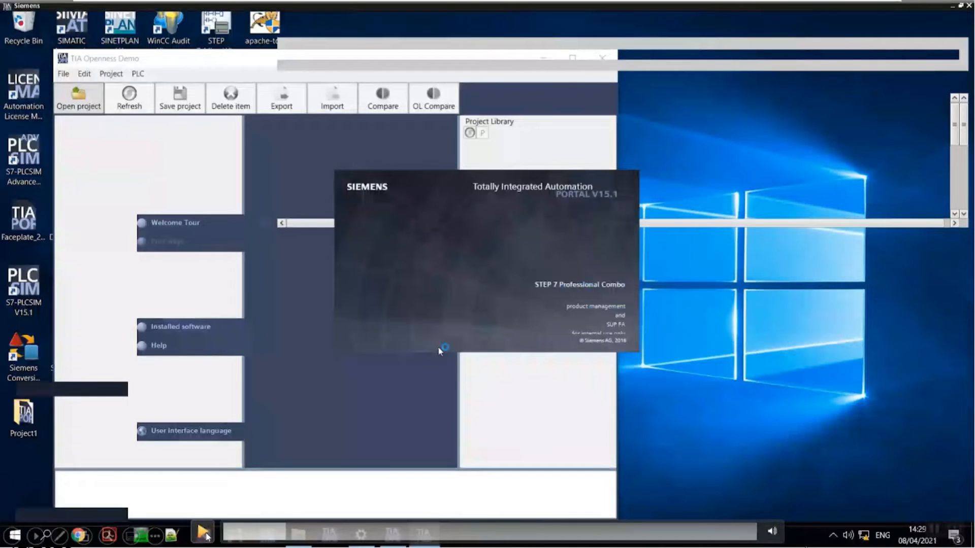
{"action": "left_click", "coordinate": [203, 532]}
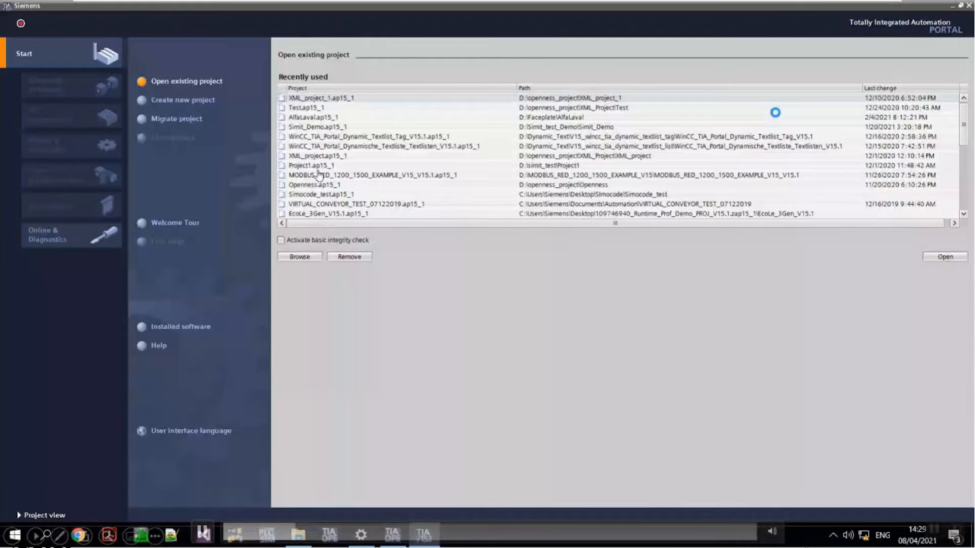
{"action": "left_click", "coordinate": [300, 534]}
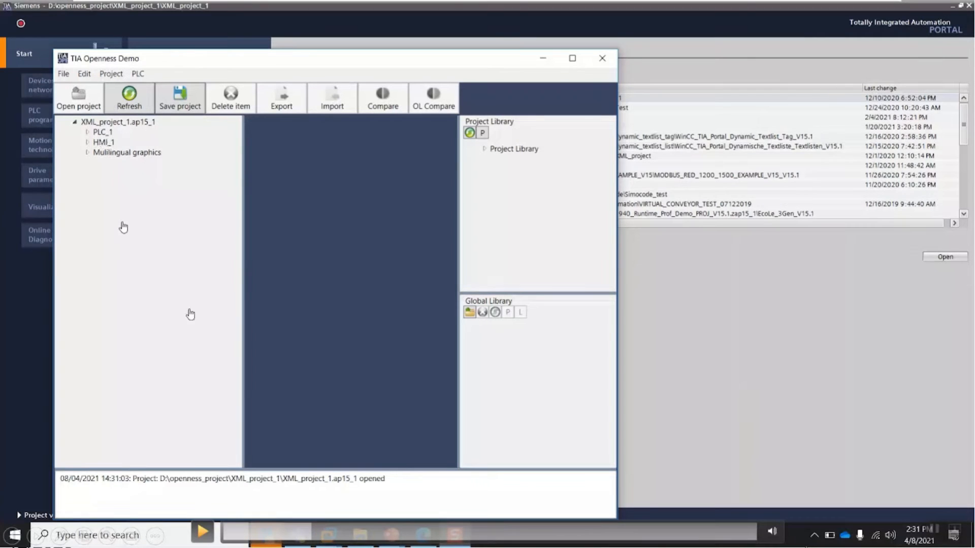
Expand the EM group under PLC_1 and export the Program blocks folder.
{"action": "left_click", "coordinate": [200, 536]}
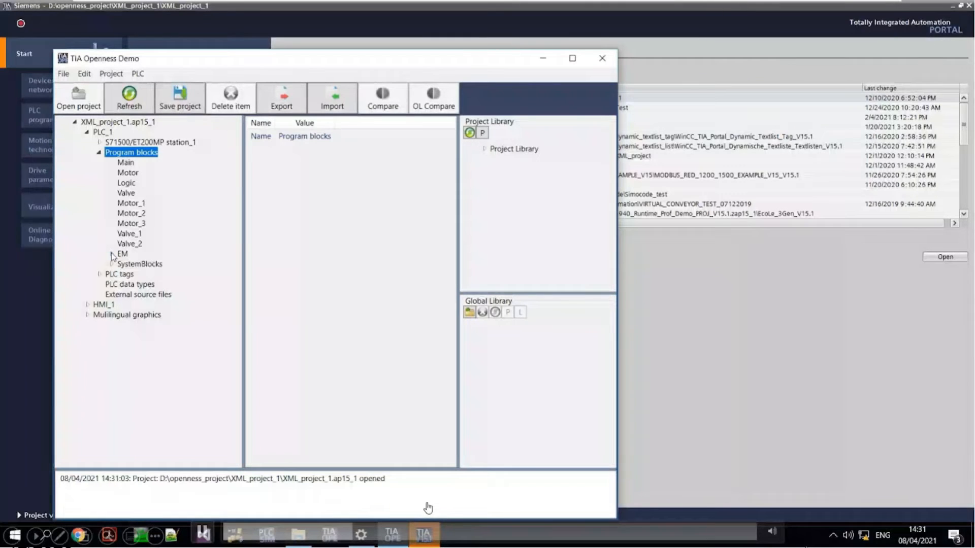
{"action": "left_click", "coordinate": [112, 254]}
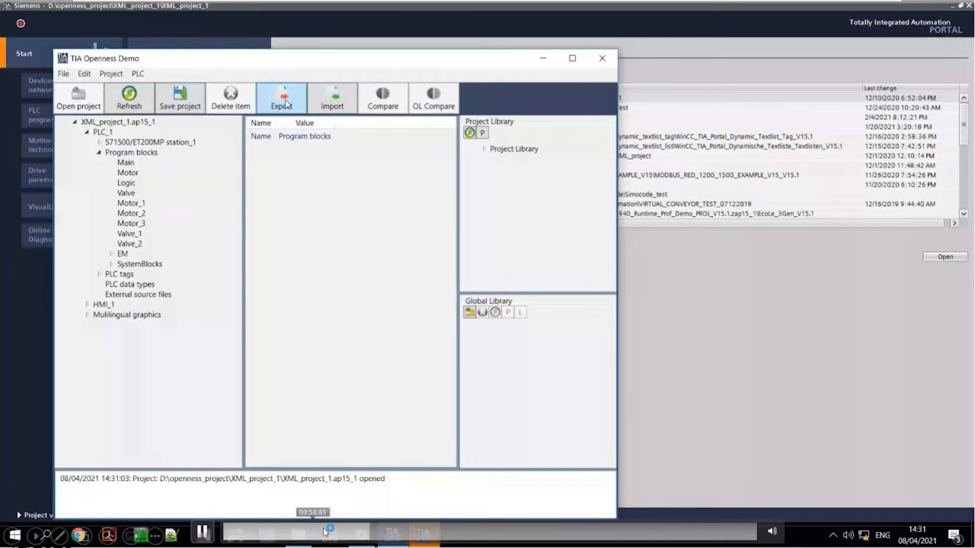
{"action": "left_click", "coordinate": [361, 533]}
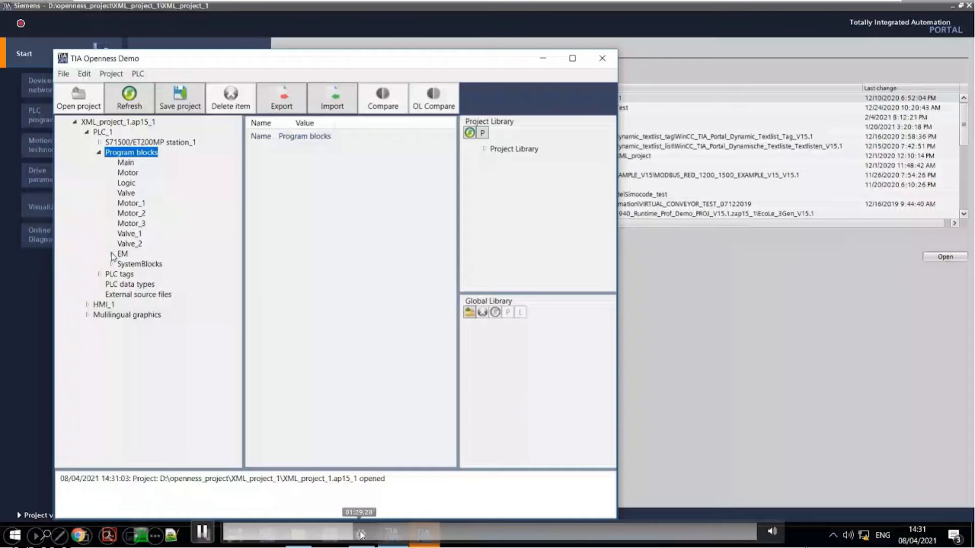
{"action": "left_click", "coordinate": [275, 107]}
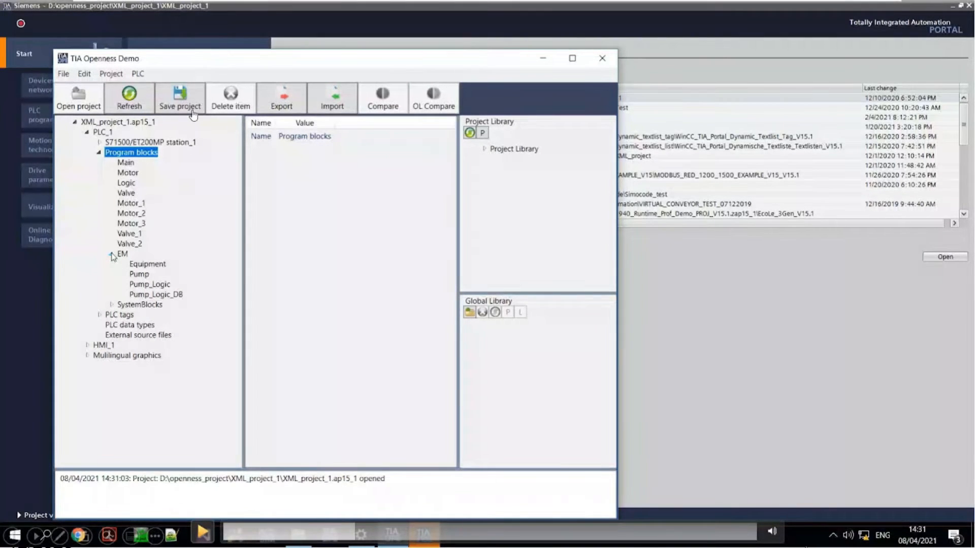
{"action": "left_click", "coordinate": [203, 531]}
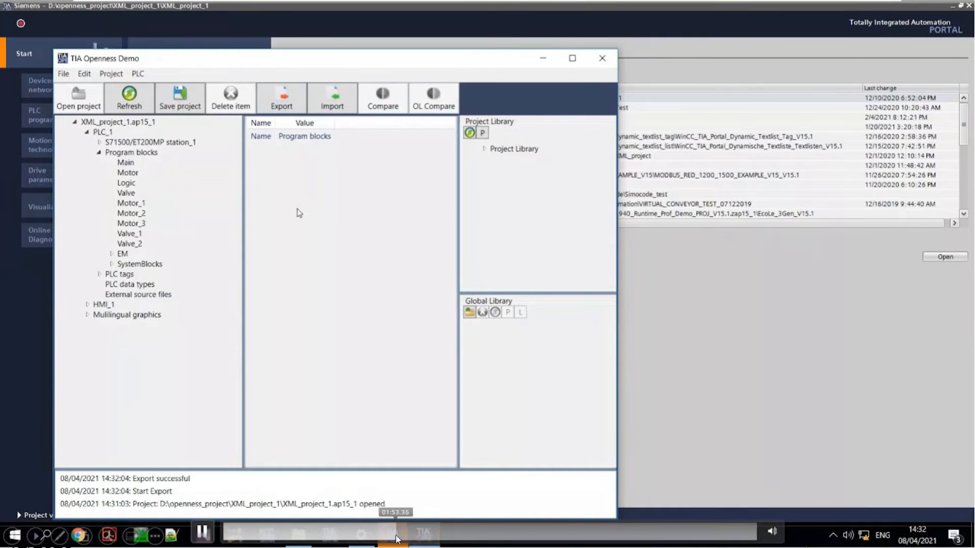
{"action": "left_click", "coordinate": [205, 534]}
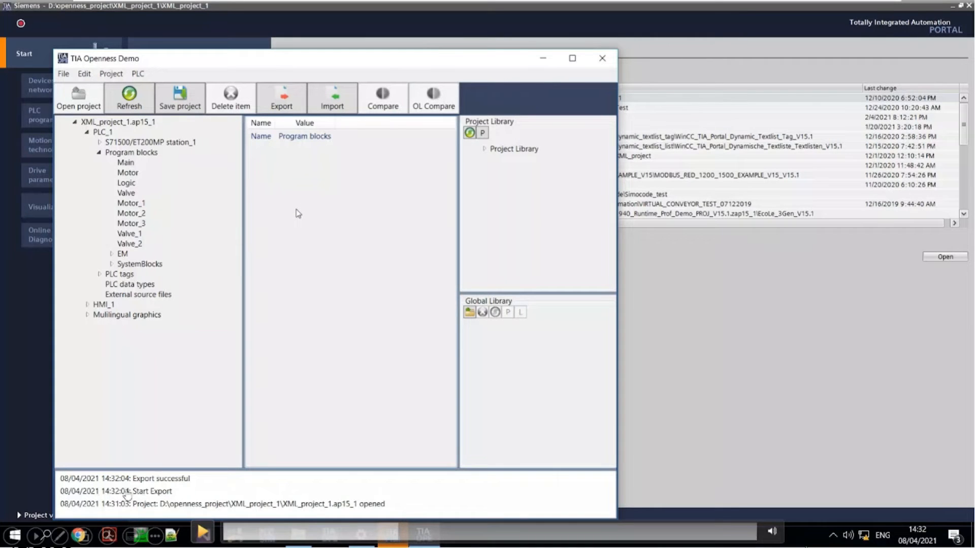
Review the default export path in Settings and browse to the exported XML files in the XML_project.ap15_1 folder.
{"action": "left_click", "coordinate": [203, 533]}
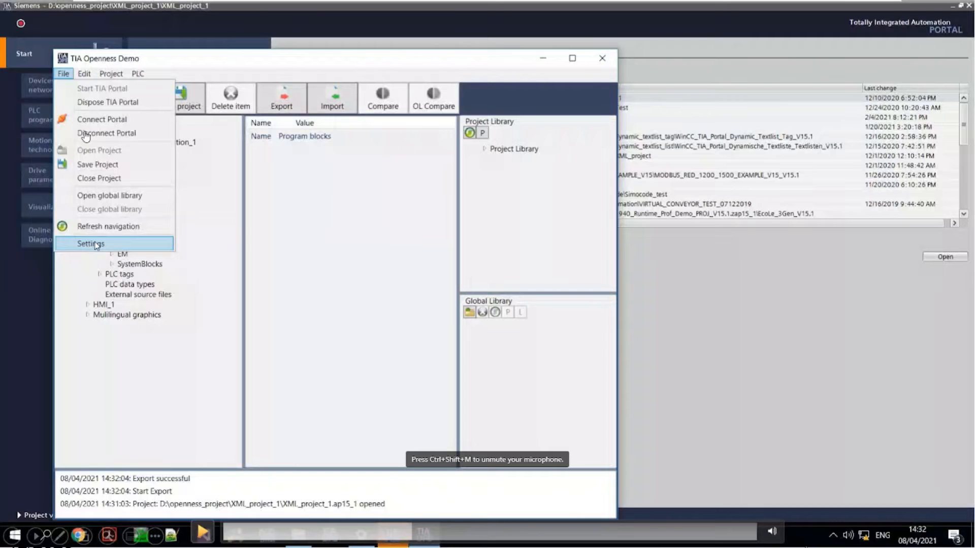
{"action": "left_click", "coordinate": [205, 535]}
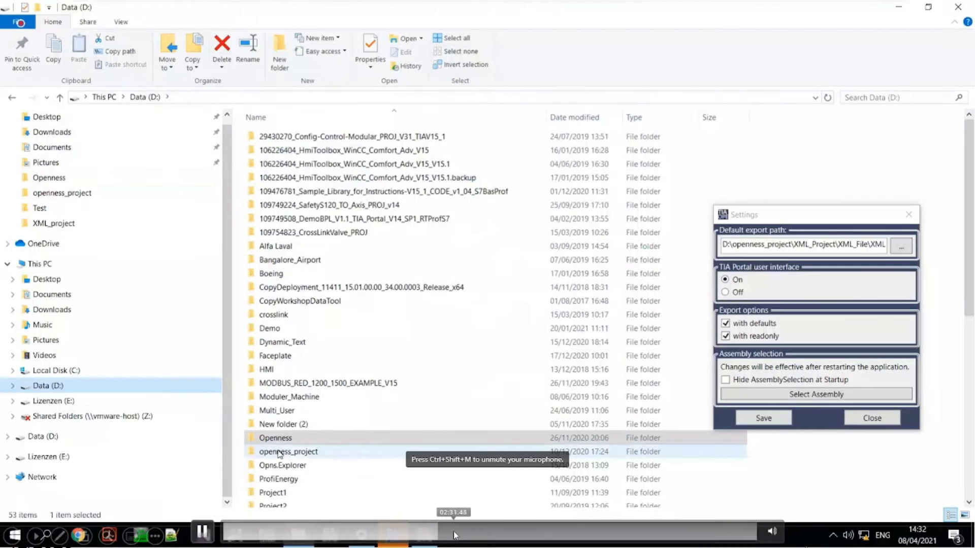
{"action": "left_click", "coordinate": [453, 532]}
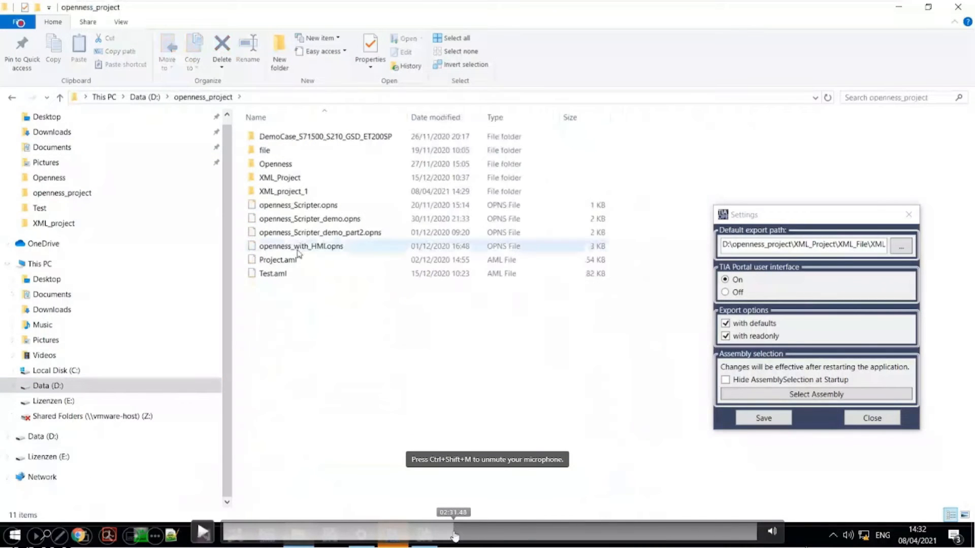
{"action": "left_click", "coordinate": [284, 229]}
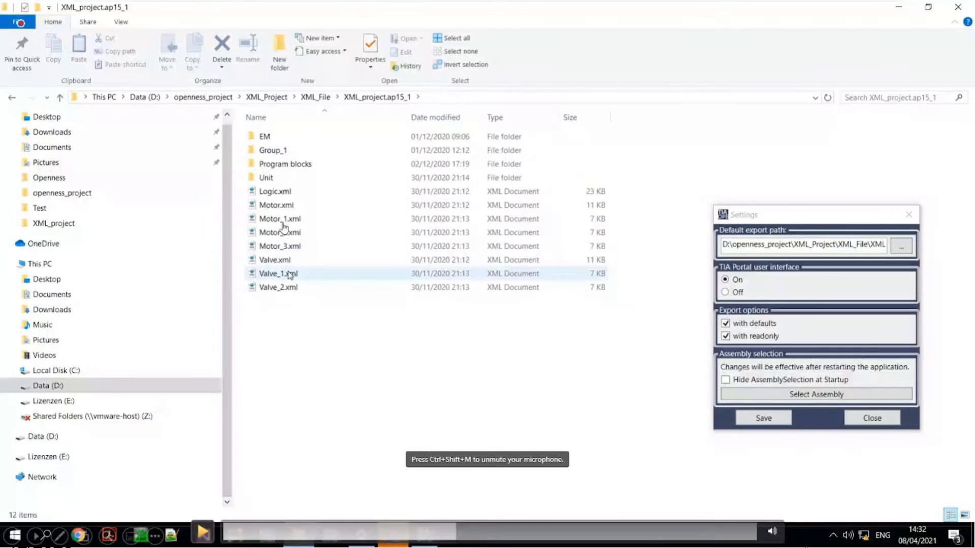
{"action": "left_click", "coordinate": [203, 532]}
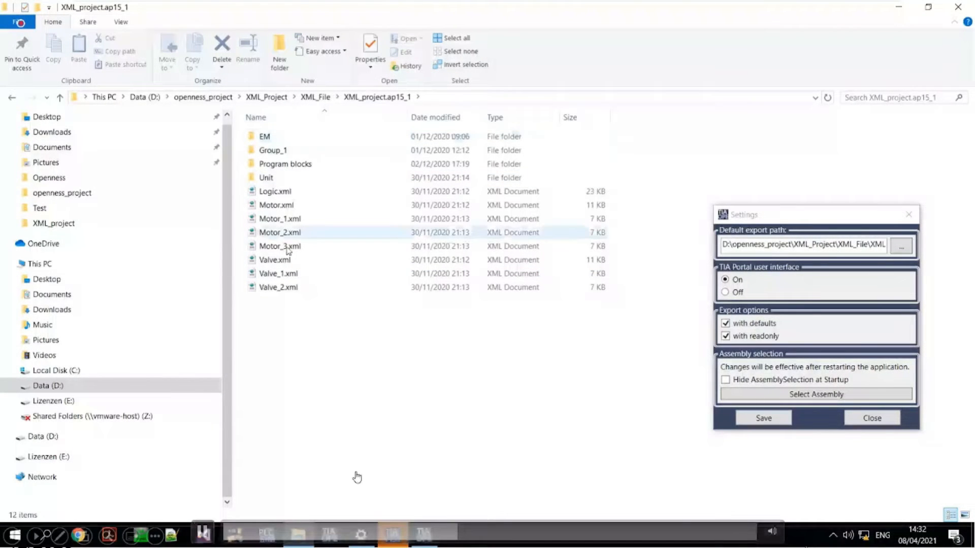
Move the demo video on from the exported XML files to the OpennessScripter start page.
{"action": "left_click", "coordinate": [469, 533]}
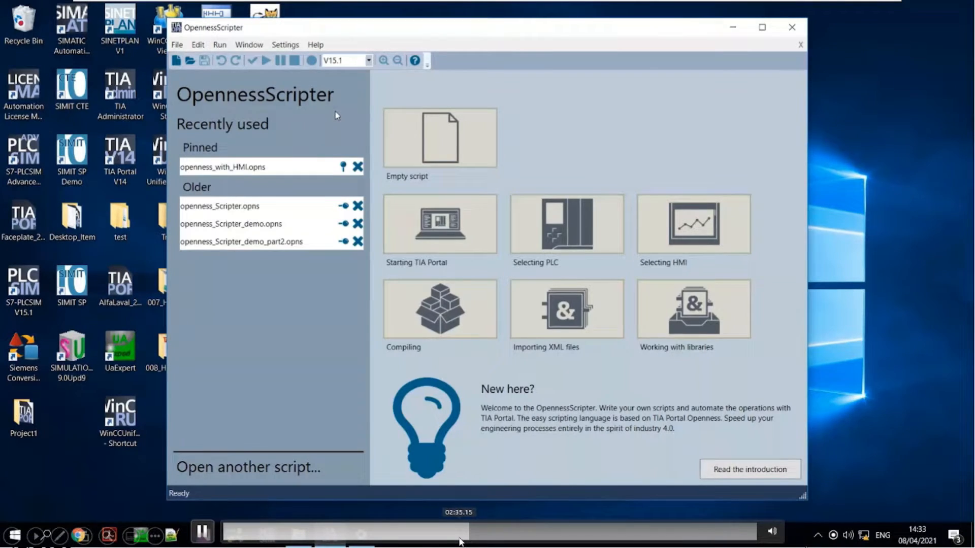
{"action": "left_click", "coordinate": [459, 539]}
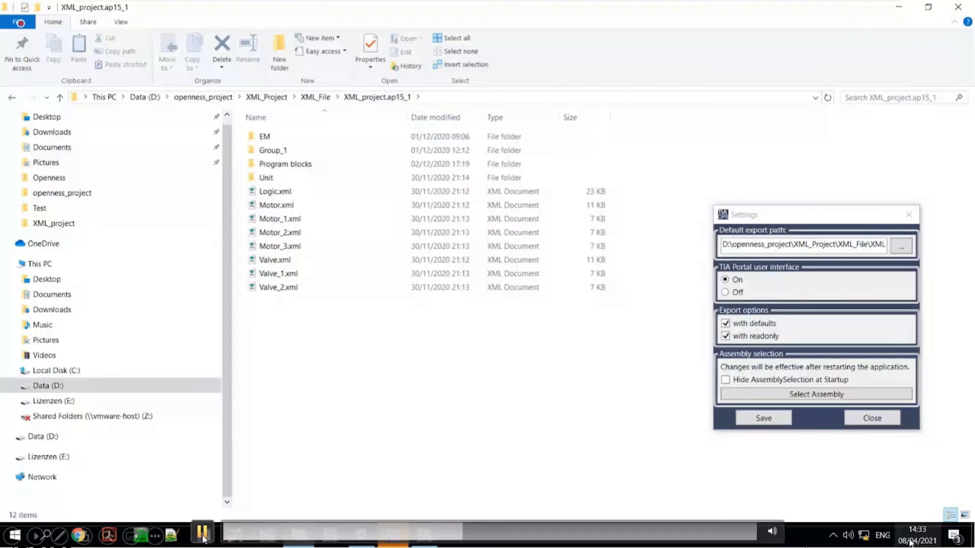
{"action": "left_click", "coordinate": [202, 534]}
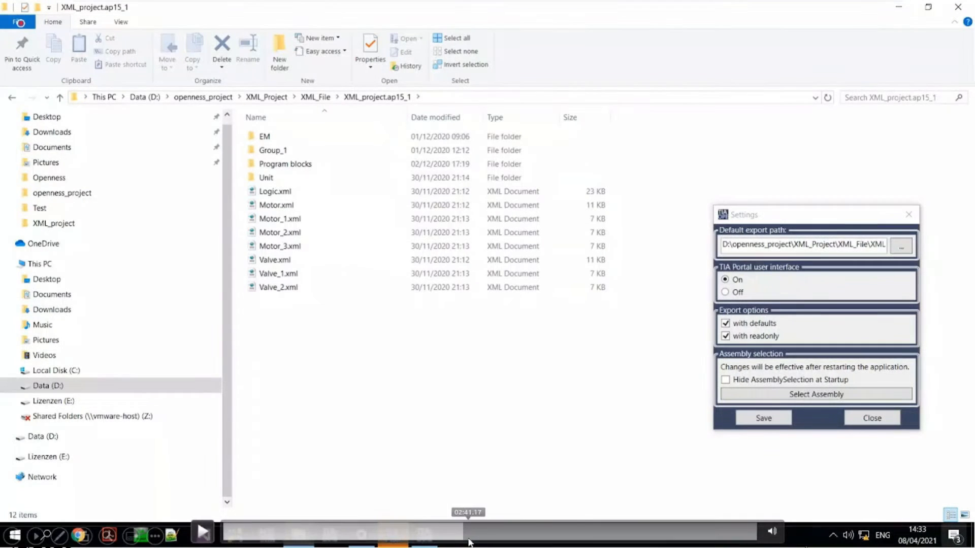
{"action": "left_click", "coordinate": [204, 533]}
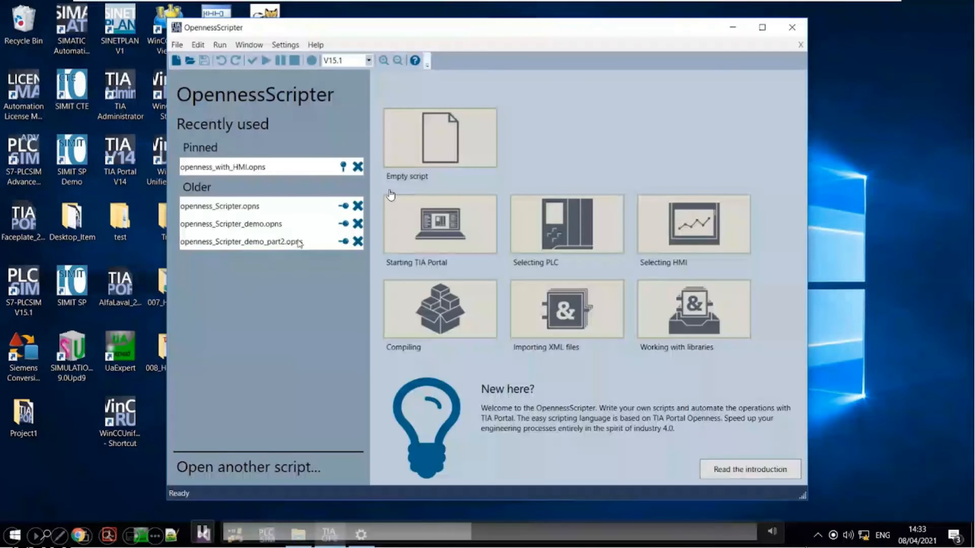
Open the script openness_Scripter_demo_part2.opns in OpennessScripter and run it.
{"action": "left_click", "coordinate": [209, 534]}
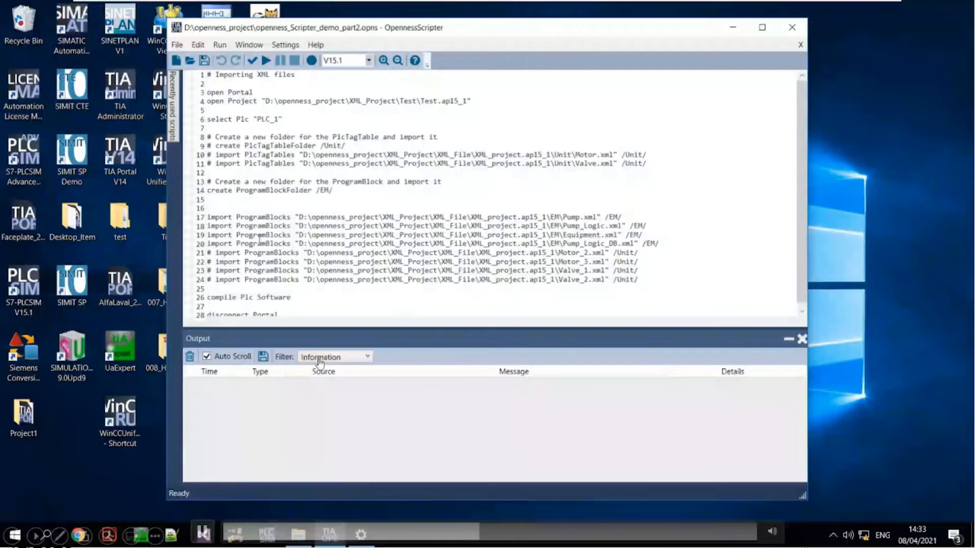
{"action": "left_click", "coordinate": [202, 531]}
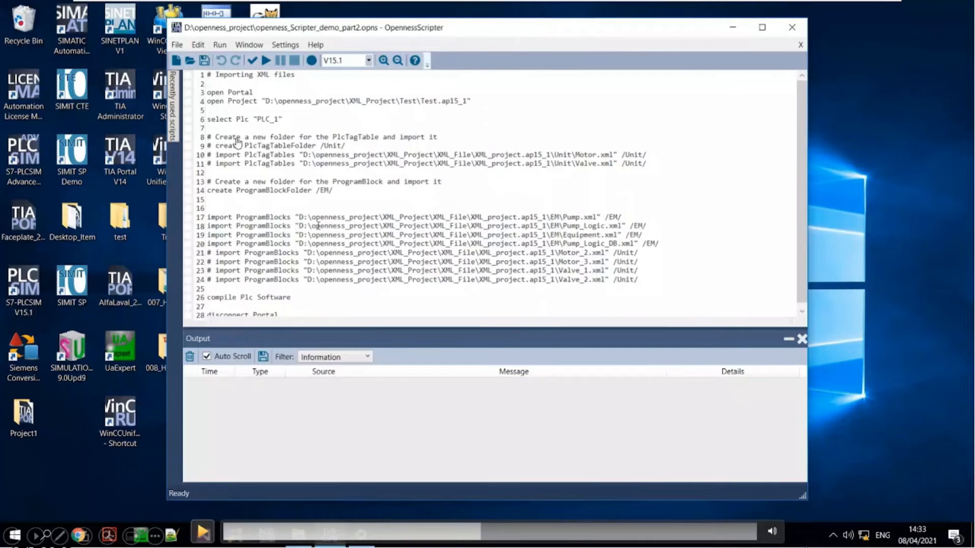
{"action": "left_click", "coordinate": [199, 534]}
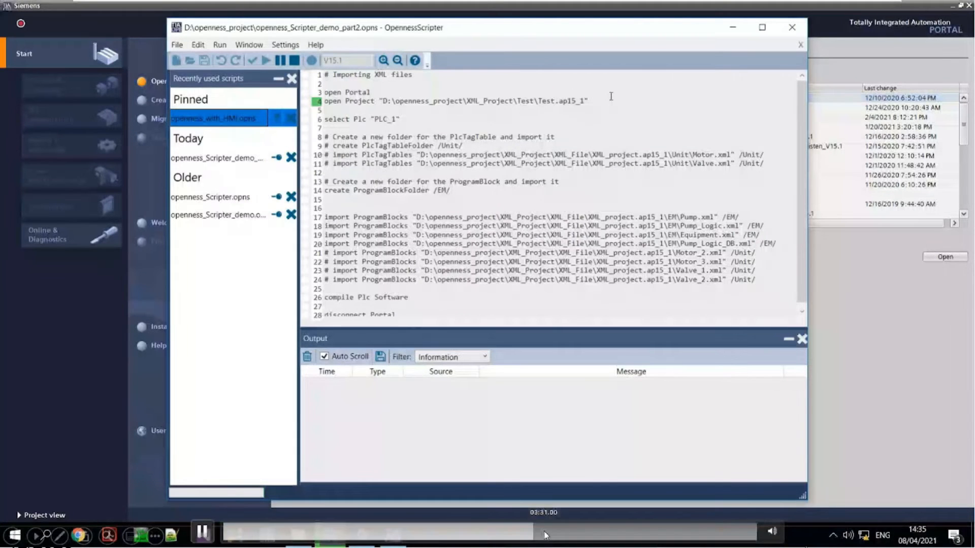
Skip the demo video forward through the opening of the Test project and the import of the EM program blocks.
{"action": "left_click_drag", "start_coordinate": [542, 530], "coordinate": [566, 538]}
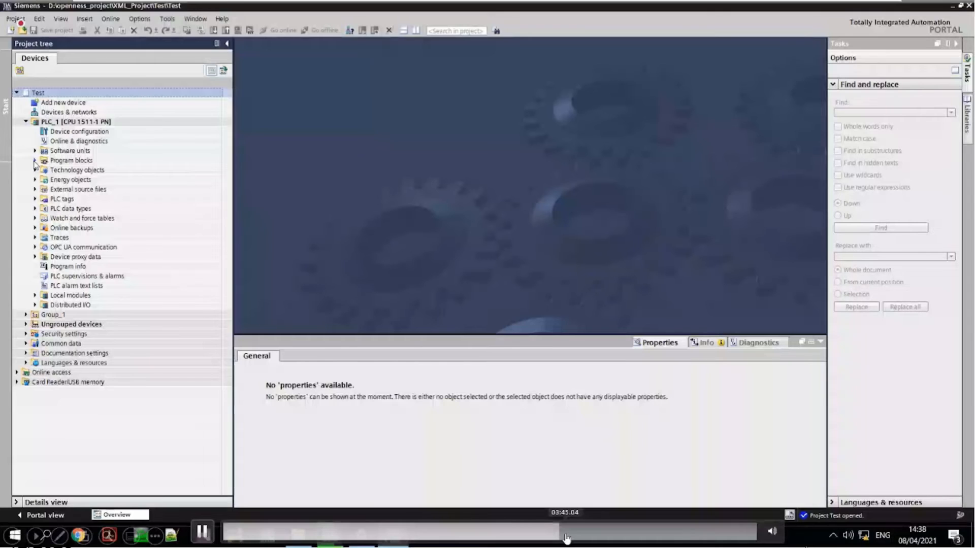
{"action": "left_click", "coordinate": [576, 538]}
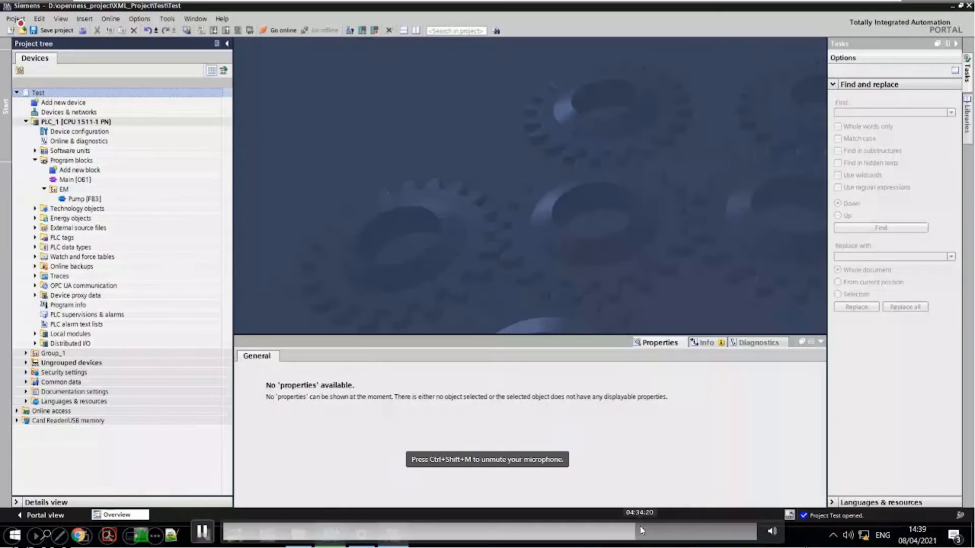
{"action": "left_click", "coordinate": [641, 531]}
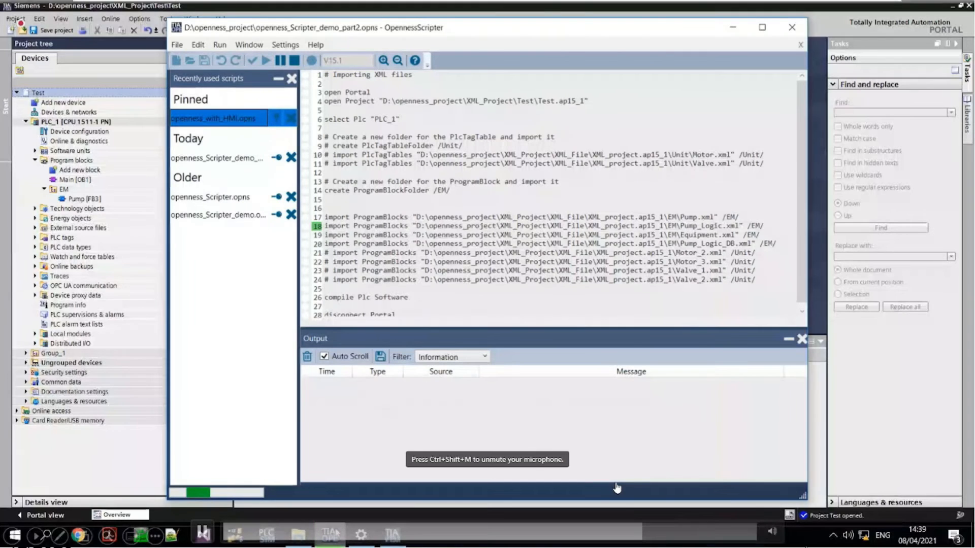
{"action": "left_click", "coordinate": [660, 537]}
{"action": "left_click", "coordinate": [671, 536]}
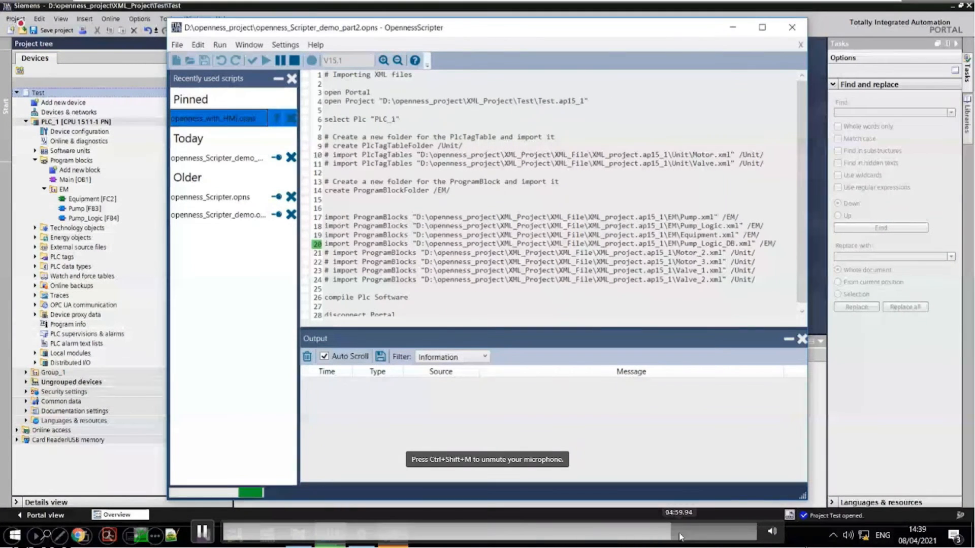
{"action": "left_click", "coordinate": [680, 537]}
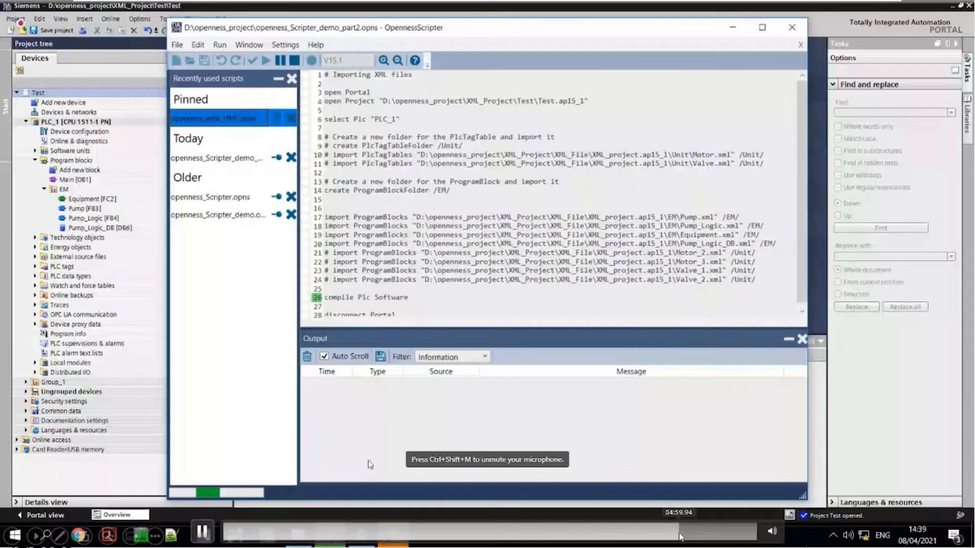
Skip the demo video past the PLC software compile and minimize OpennessScripter to view the compile results in TIA Portal.
{"action": "left_click", "coordinate": [702, 535]}
{"action": "left_click", "coordinate": [710, 534]}
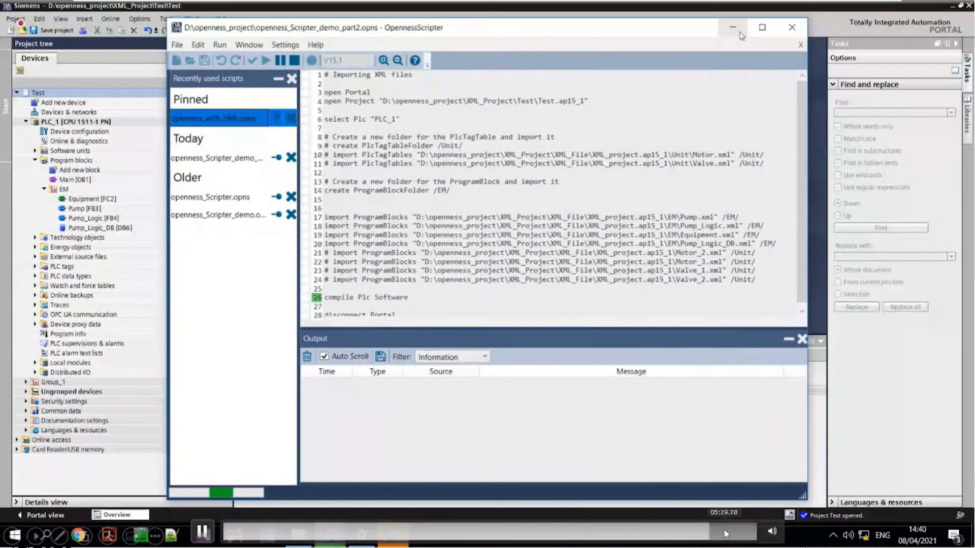
{"action": "left_click", "coordinate": [725, 534]}
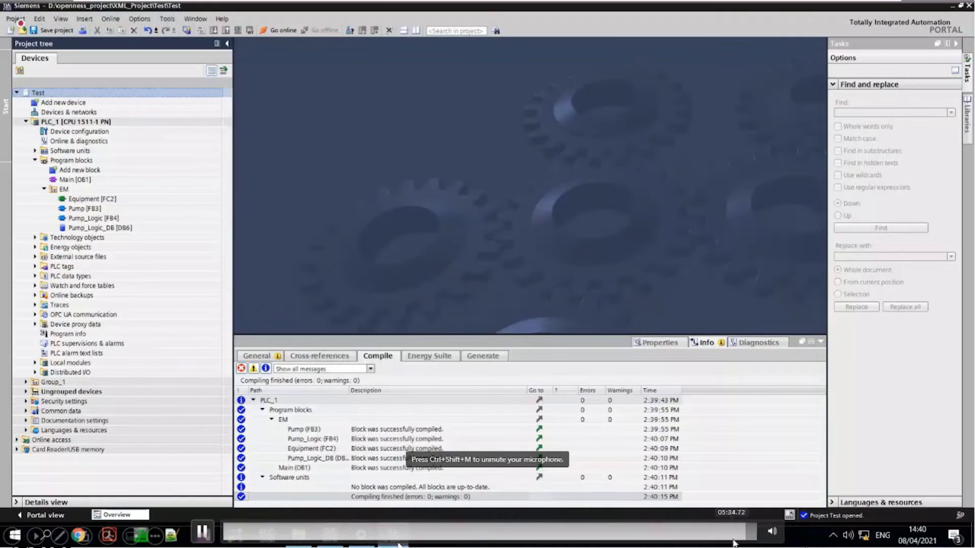
{"action": "left_click", "coordinate": [741, 537]}
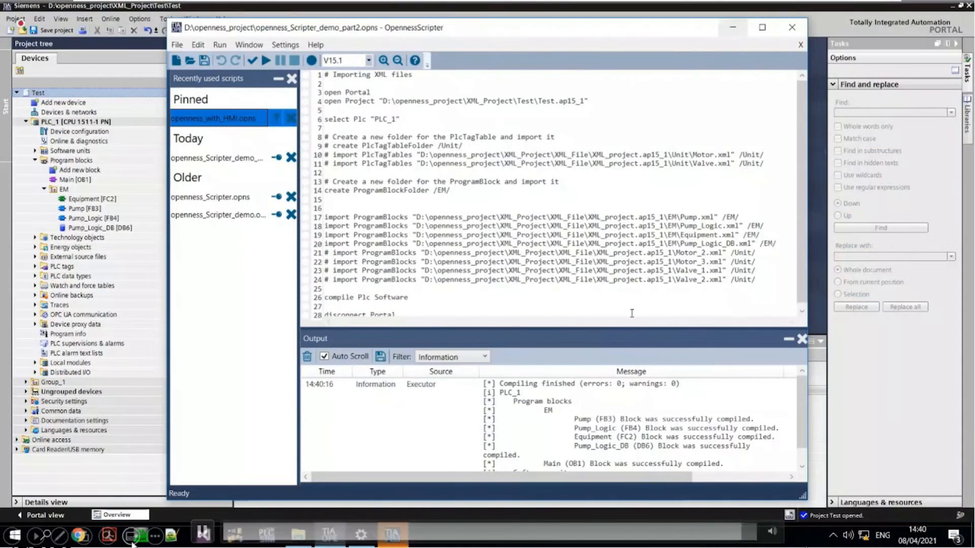
{"action": "left_click", "coordinate": [732, 29]}
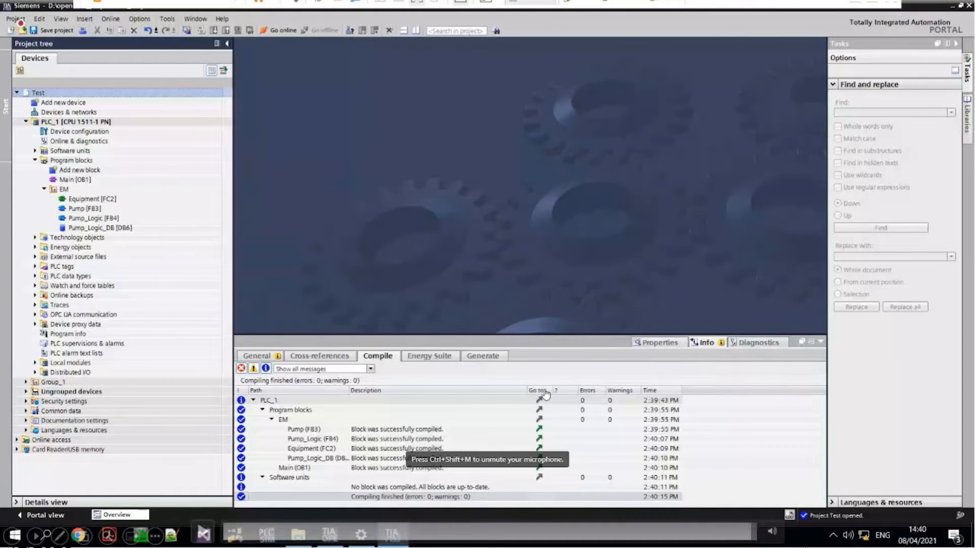
Advance the presentation to the Version Control Interface section and play its demo video to the opened Workspace_2.
{"action": "key", "text": "Right"}
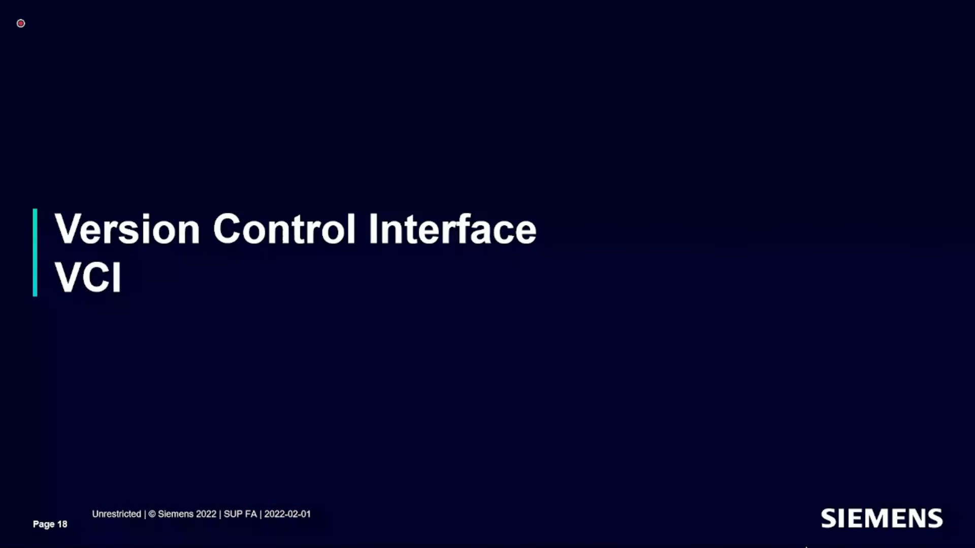
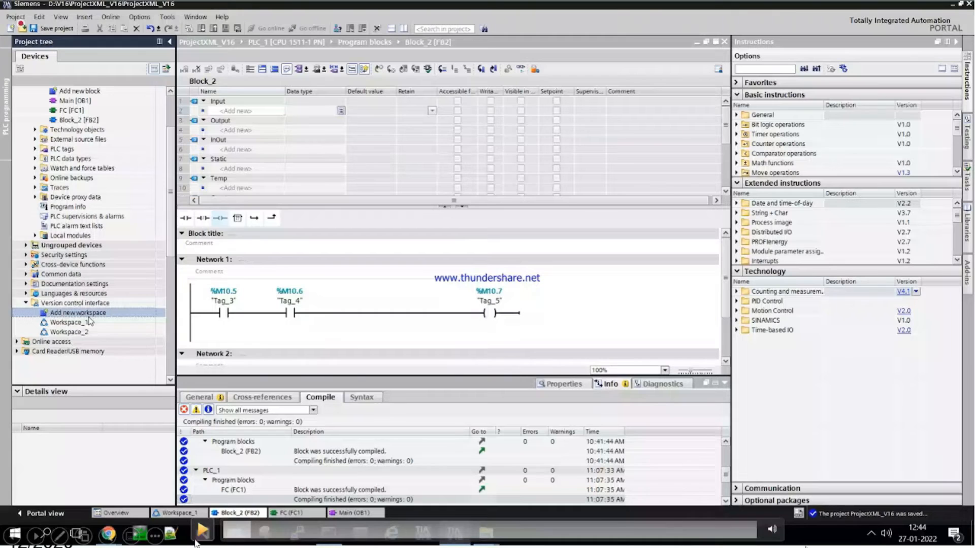
{"action": "left_click", "coordinate": [246, 532]}
{"action": "left_click", "coordinate": [203, 531]}
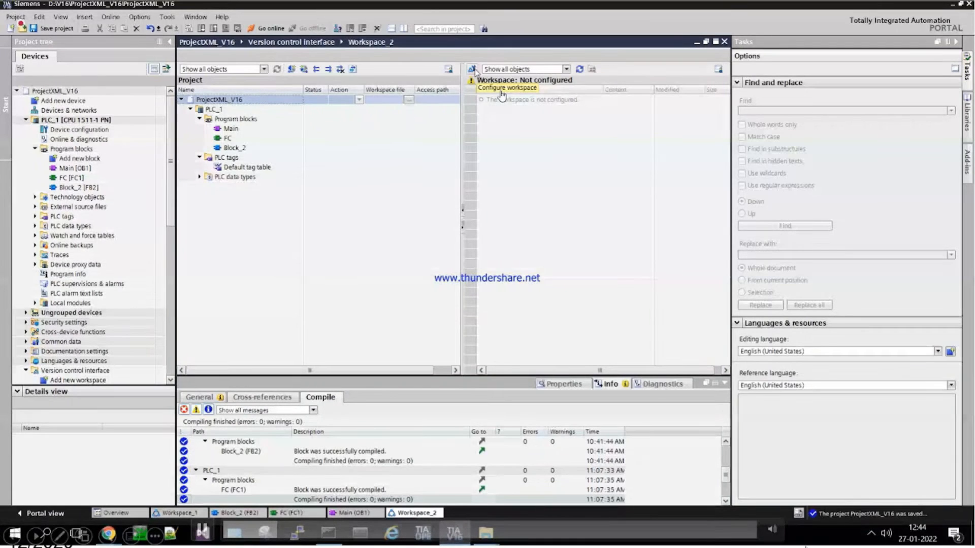
Configure Workspace_2 with the workspace path D:\V16\Workspace\ and leave the version control add-in empty.
{"action": "left_click", "coordinate": [472, 69]}
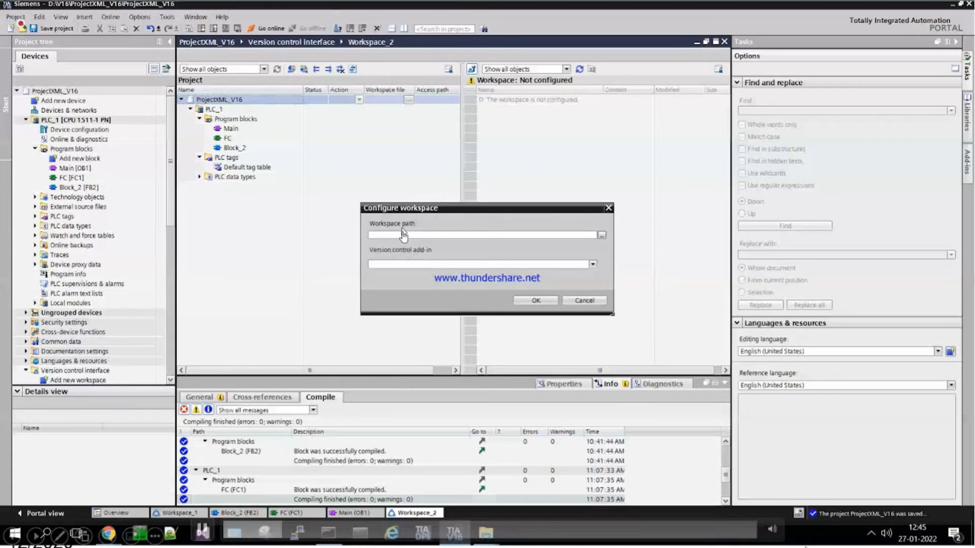
{"action": "left_click", "coordinate": [601, 235]}
{"action": "double_click", "coordinate": [441, 282]}
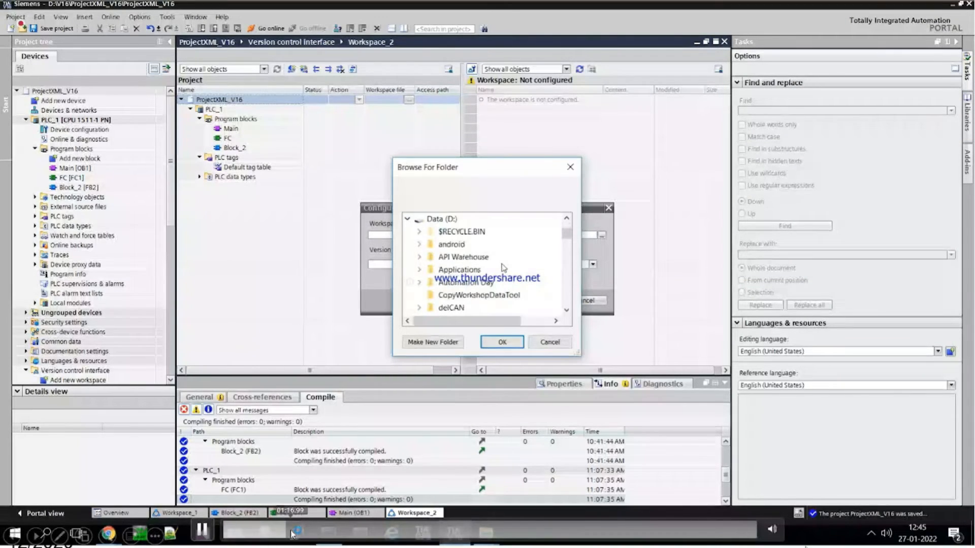
{"action": "left_click", "coordinate": [502, 341]}
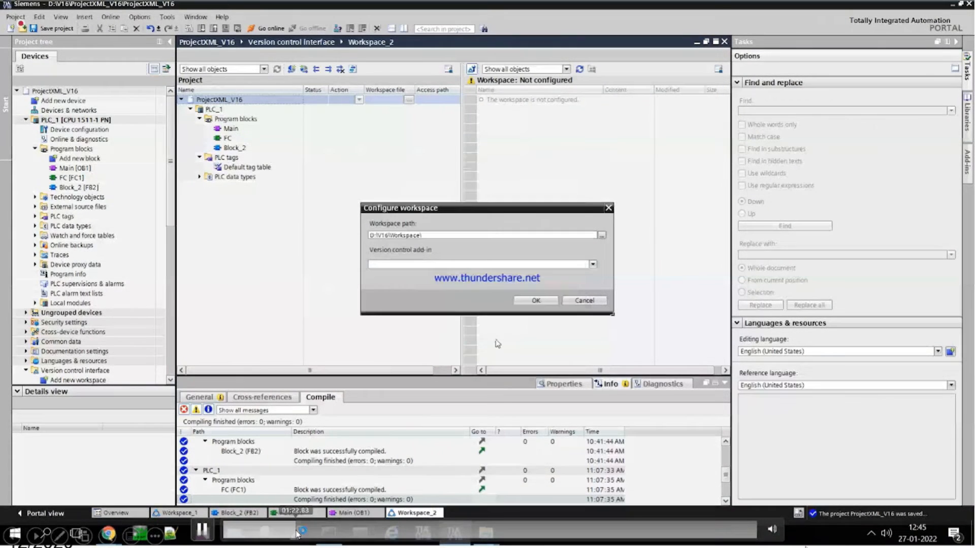
{"action": "left_click", "coordinate": [592, 264]}
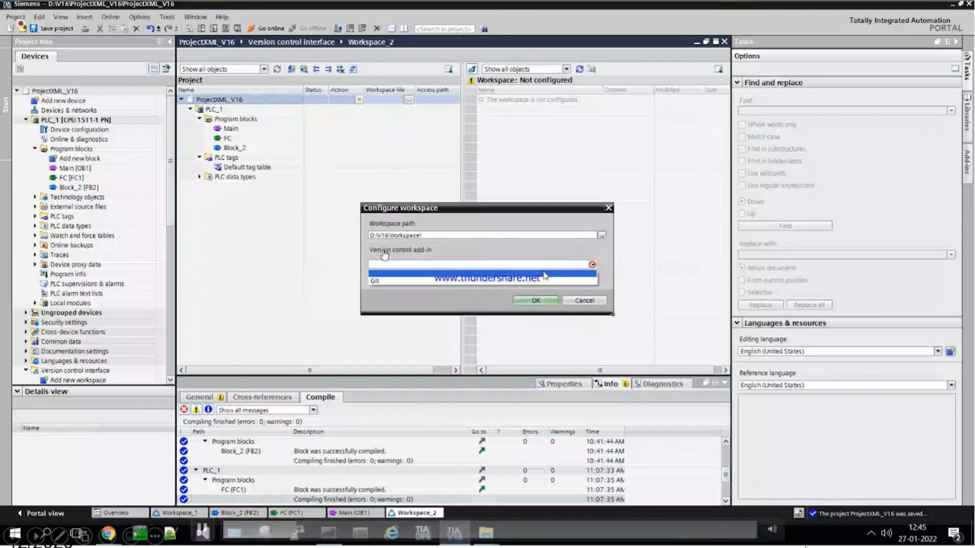
{"action": "left_click", "coordinate": [421, 274]}
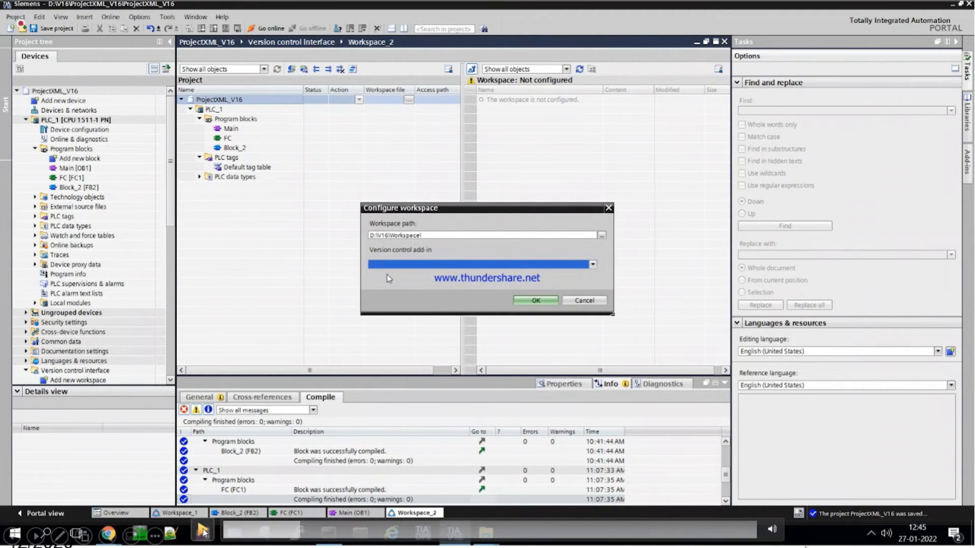
{"action": "left_click", "coordinate": [552, 301]}
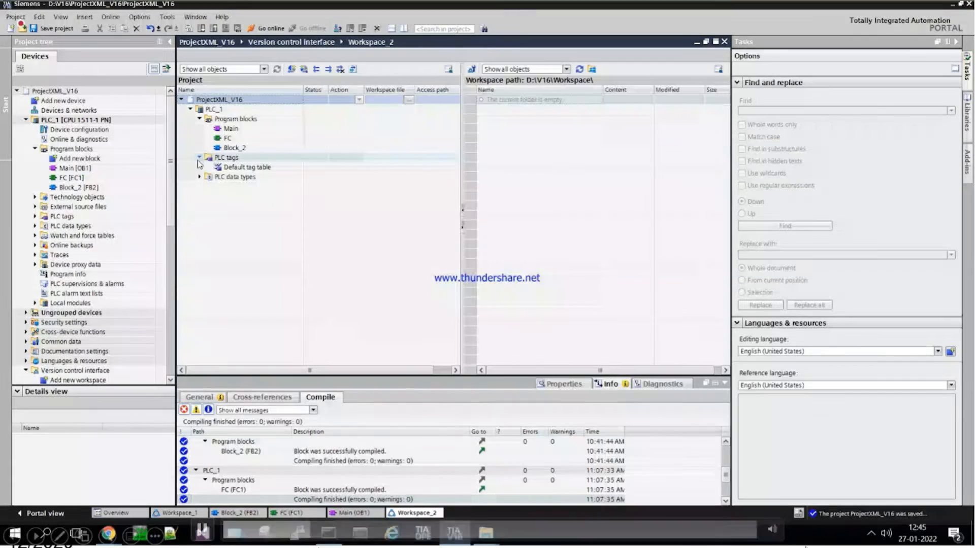
Export PLC_1 to the workspace, compiling its inconsistent objects, and expand its Program blocks in the project view.
{"action": "left_click", "coordinate": [315, 528]}
{"action": "left_click", "coordinate": [268, 111]}
{"action": "left_click_drag", "start_coordinate": [216, 109], "coordinate": [522, 107]}
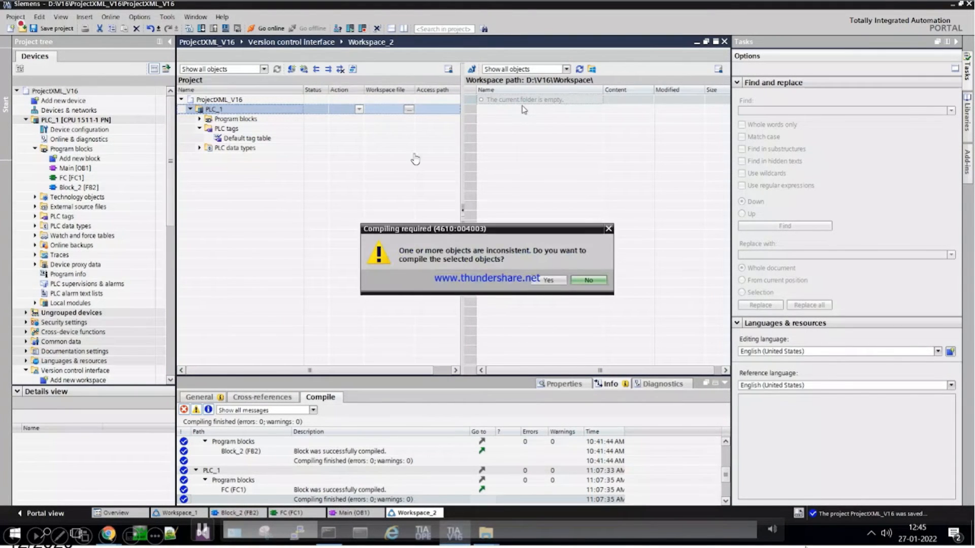
{"action": "left_click", "coordinate": [558, 281]}
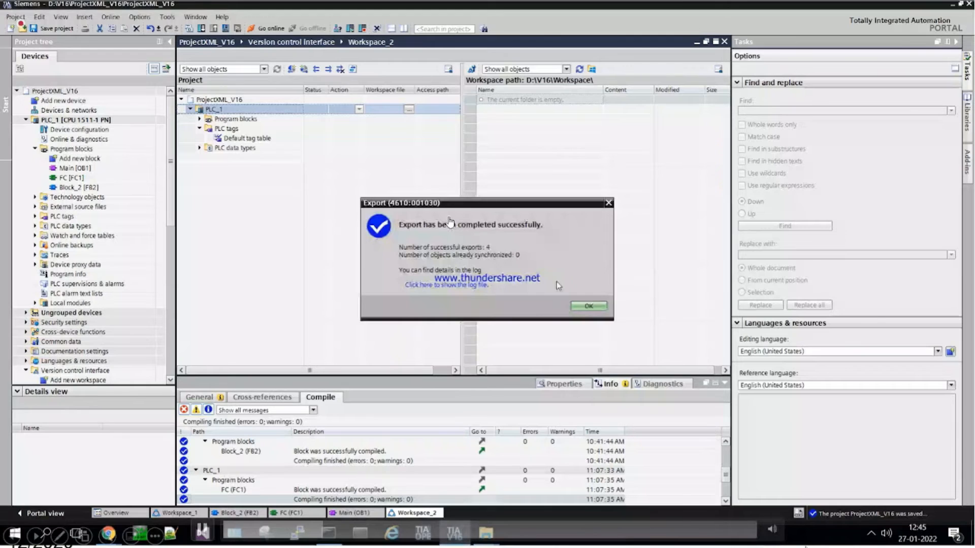
{"action": "left_click", "coordinate": [588, 306]}
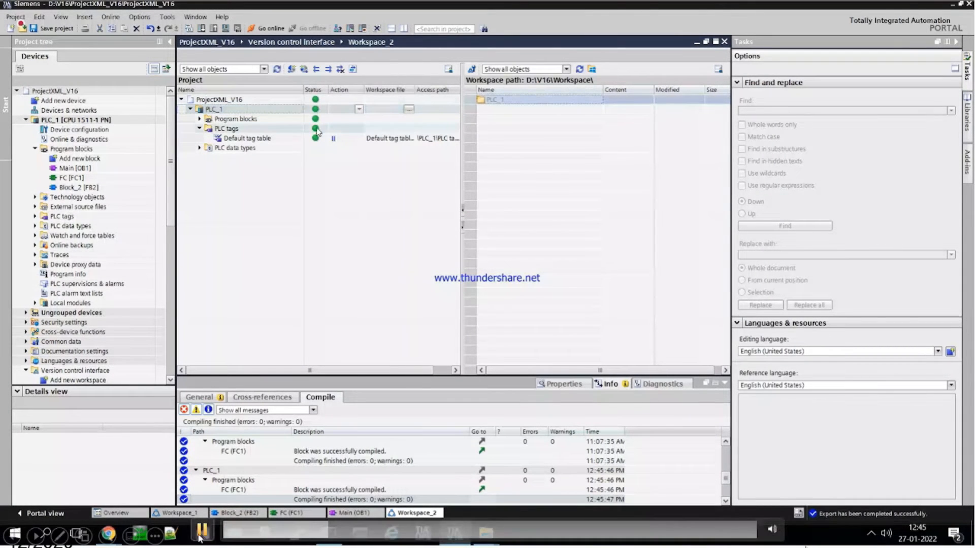
{"action": "left_click", "coordinate": [199, 536]}
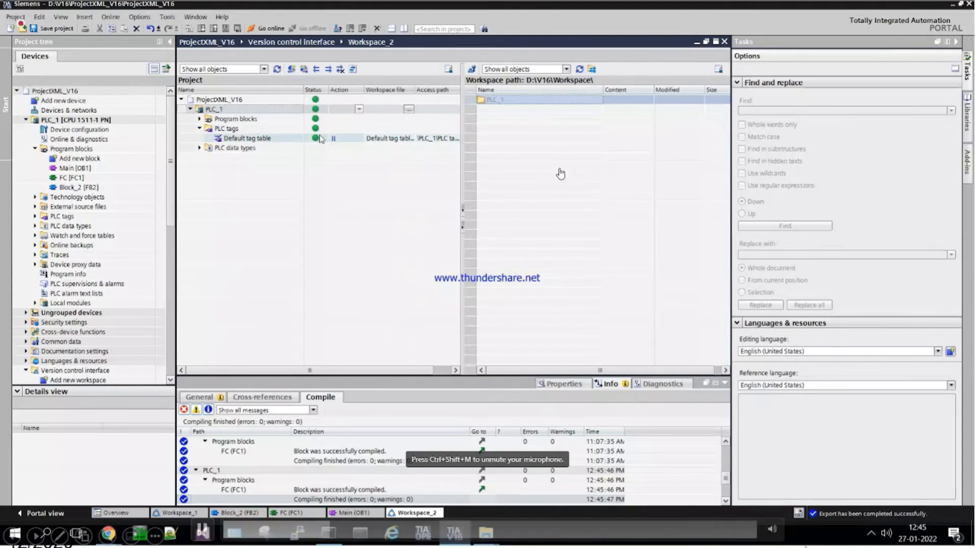
{"action": "left_click", "coordinate": [200, 119]}
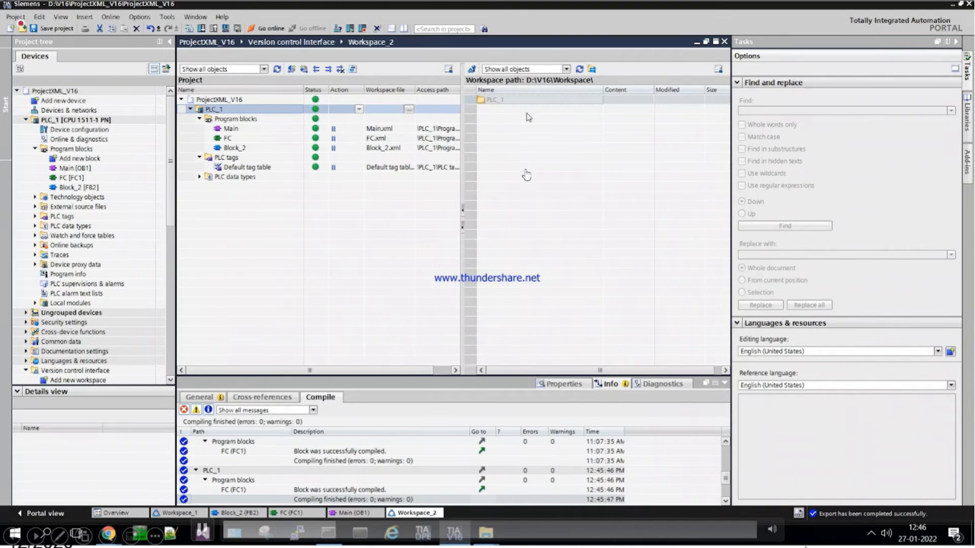
Open PLC_1's Program blocks folder in the Workspace_2 file view to examine the exported XML files.
{"action": "double_click", "coordinate": [497, 109]}
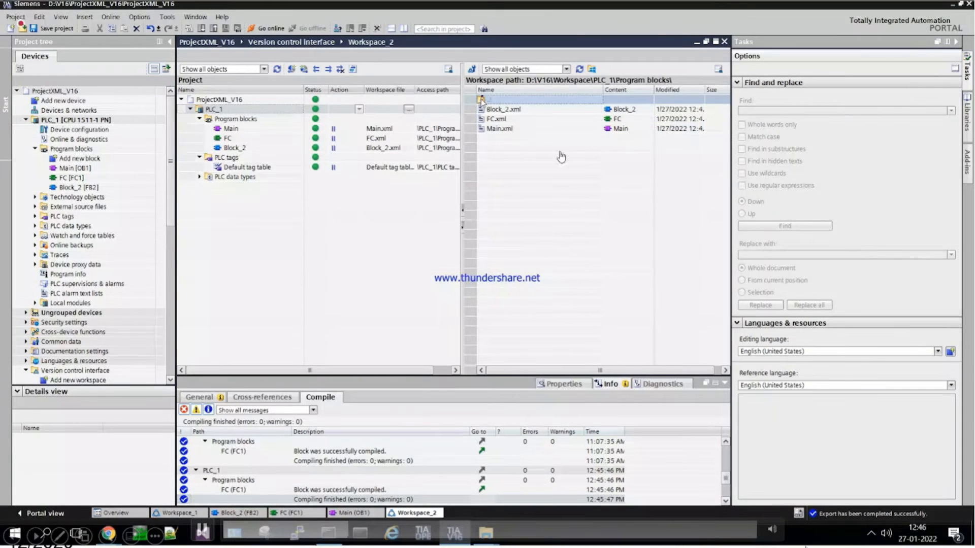
{"action": "left_click", "coordinate": [359, 531]}
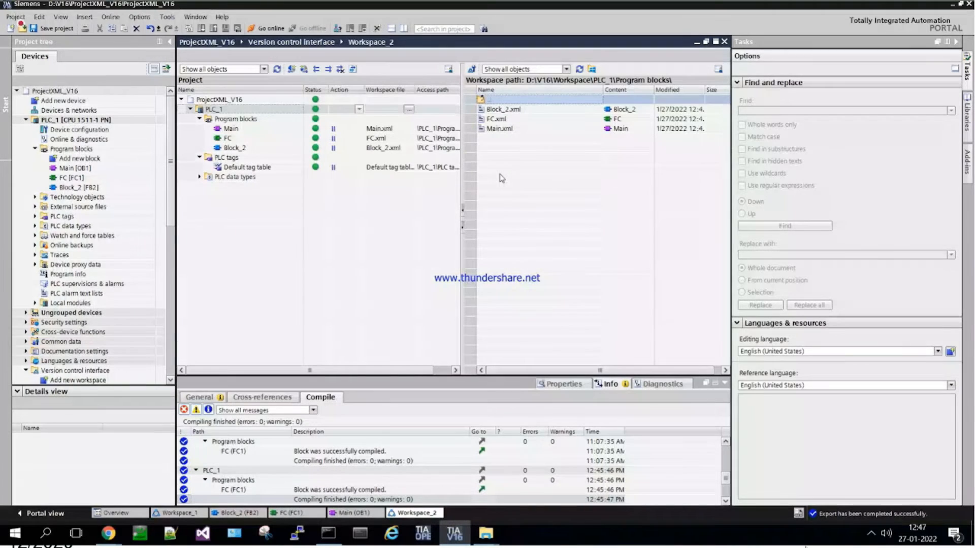
{"action": "mouse_move", "coordinate": [391, 518]}
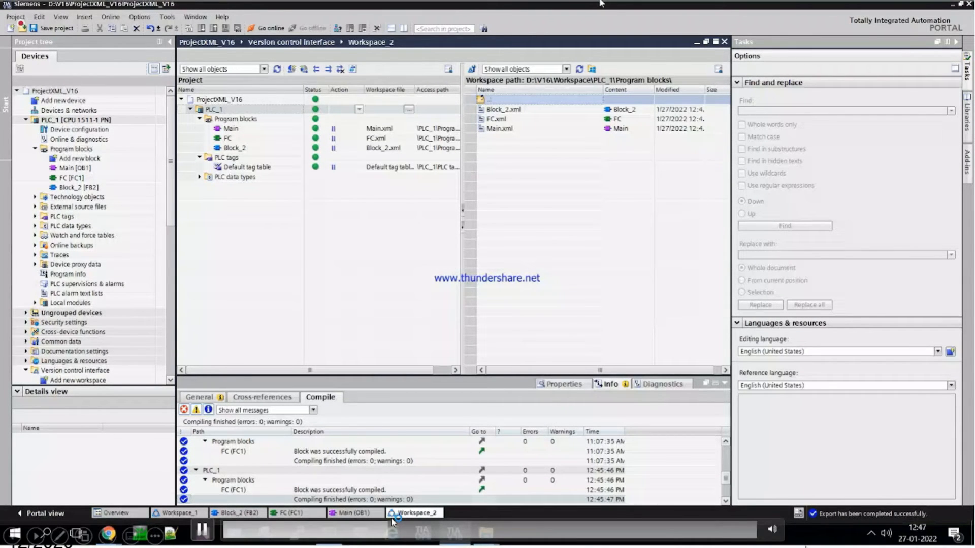
Advance the demo video from the AddIns folder to the Siemens.VCIGitConnector.addin details in TIA Portal, pausing there before resuming playback.
{"action": "left_click", "coordinate": [414, 397]}
{"action": "left_click", "coordinate": [203, 530]}
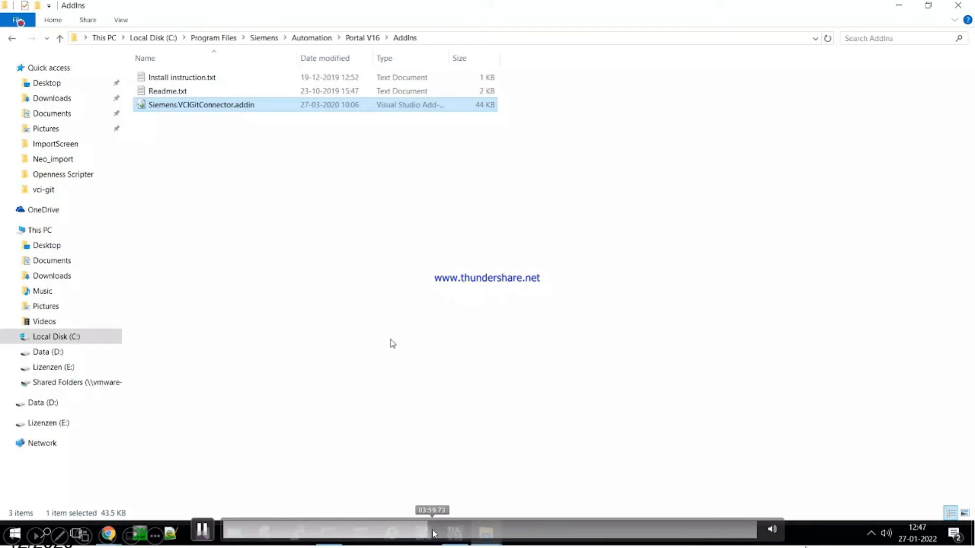
{"action": "left_click", "coordinate": [434, 533]}
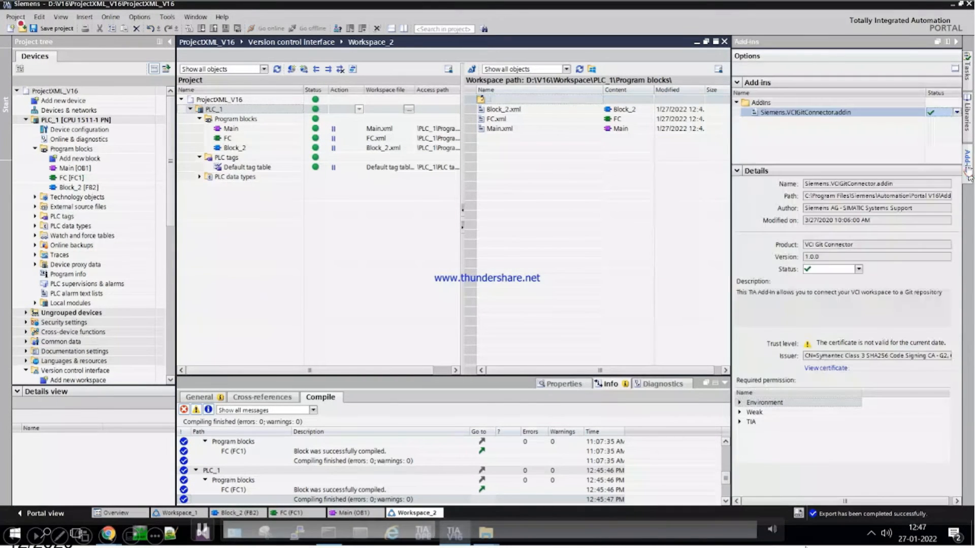
{"action": "left_click", "coordinate": [212, 529]}
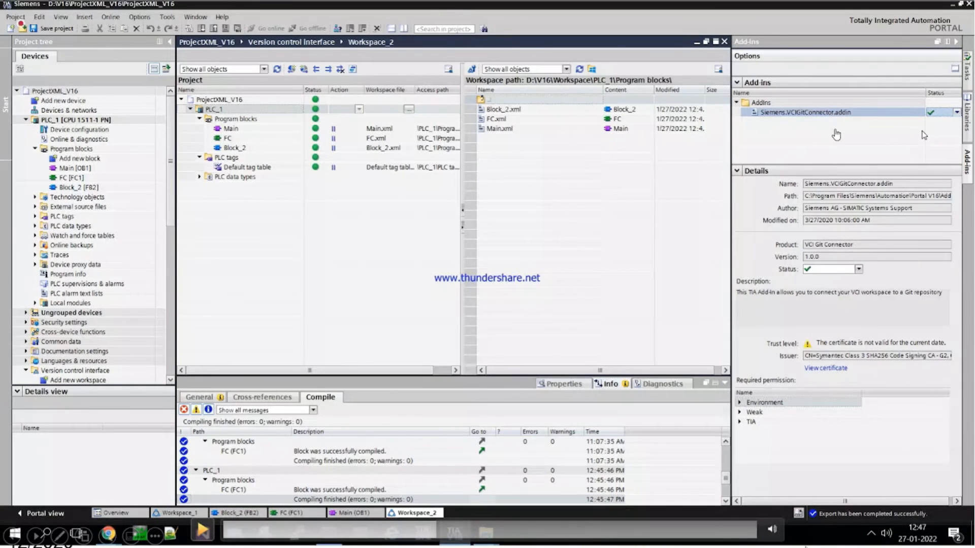
{"action": "left_click", "coordinate": [203, 530]}
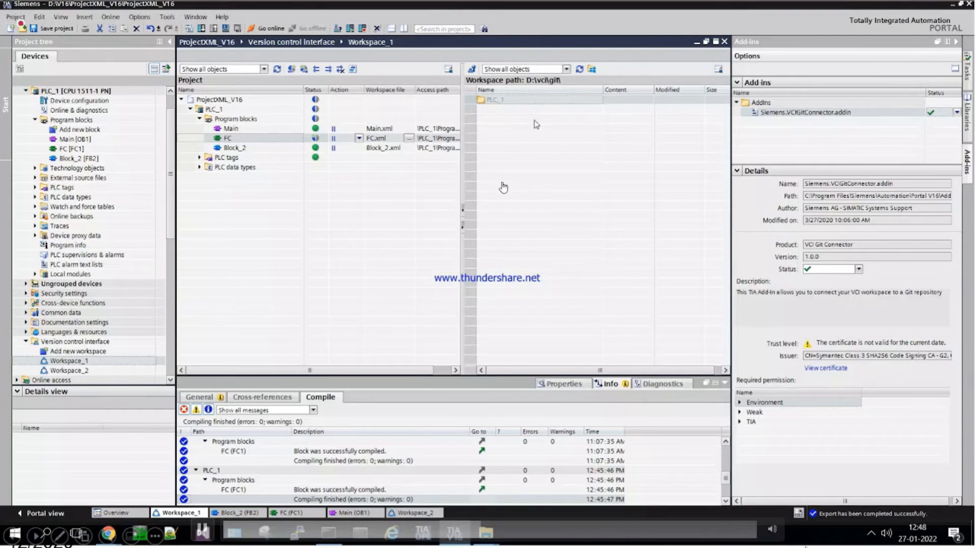
Skip the demo video past the GitHub VCI repository and the FC block's network to the Workspace_1 comparison.
{"action": "mouse_move", "coordinate": [116, 536]}
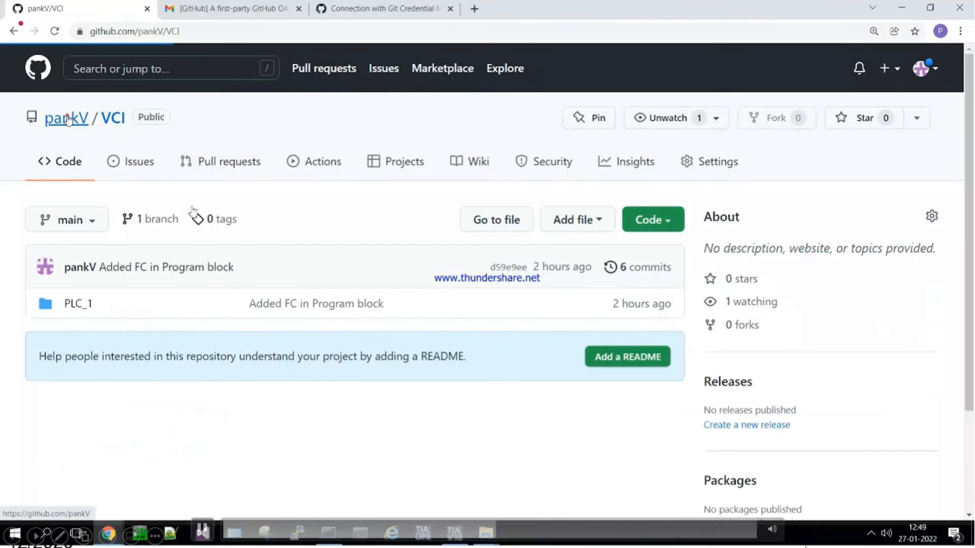
{"action": "left_click", "coordinate": [504, 530]}
{"action": "left_click", "coordinate": [507, 530]}
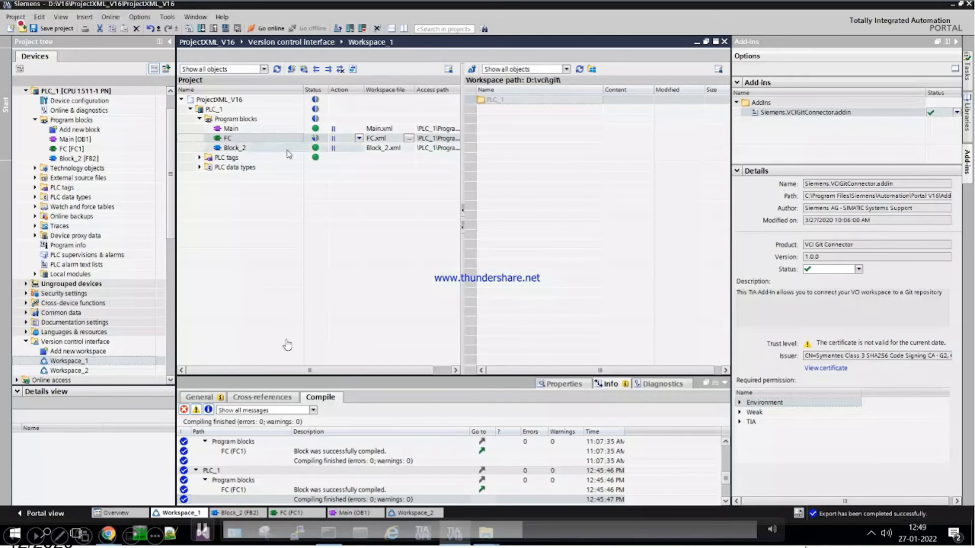
{"action": "left_click", "coordinate": [533, 534]}
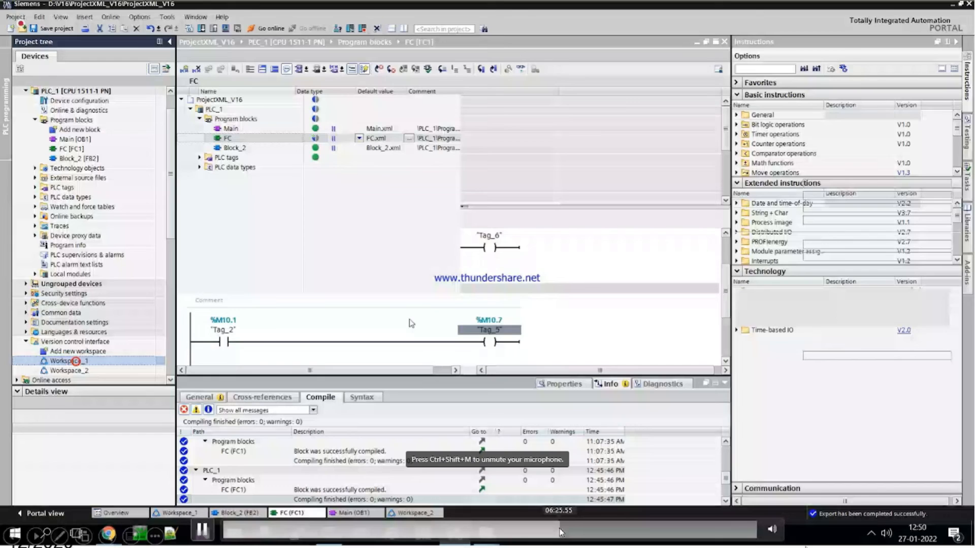
{"action": "left_click", "coordinate": [202, 531]}
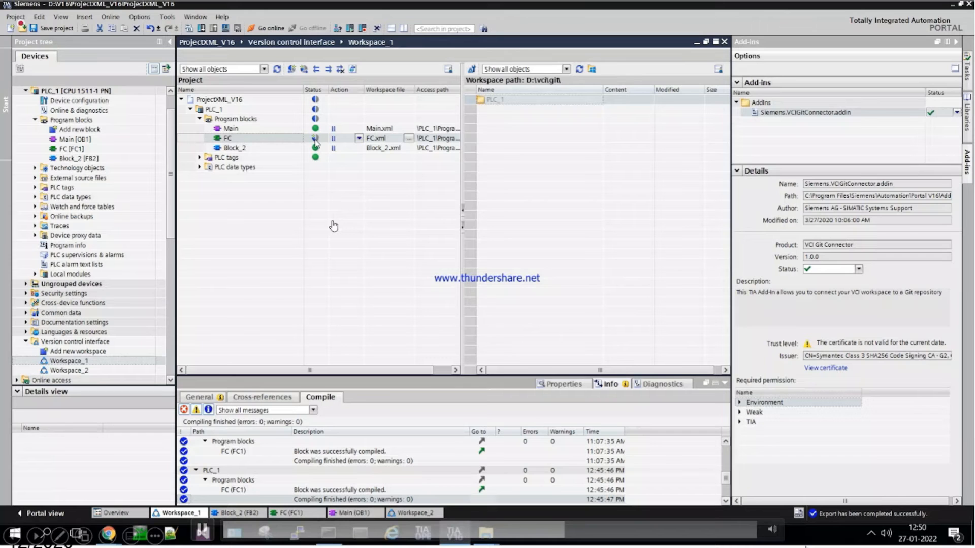
Set the changed FC block in Workspace_1 to export to the workspace and synchronize PLC_1.
{"action": "left_click", "coordinate": [359, 138]}
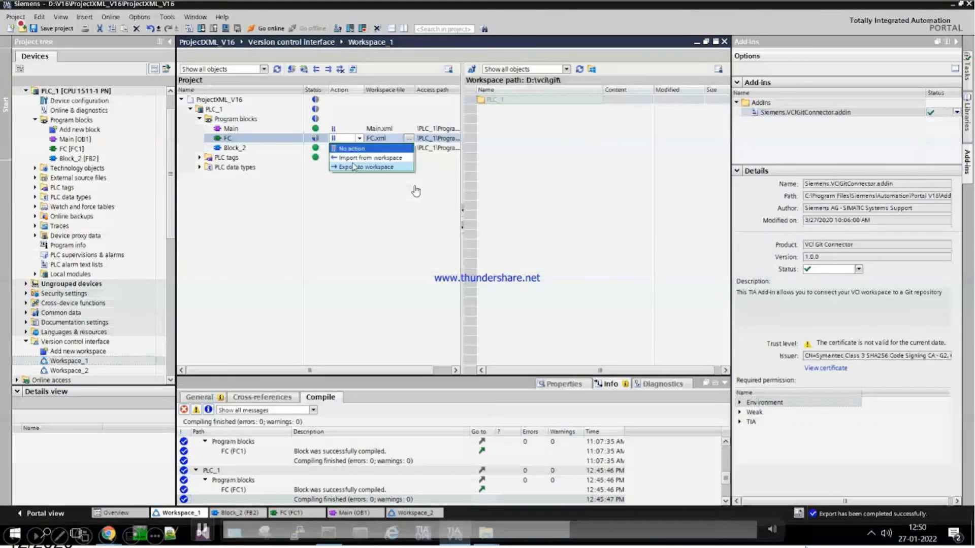
{"action": "left_click", "coordinate": [354, 167]}
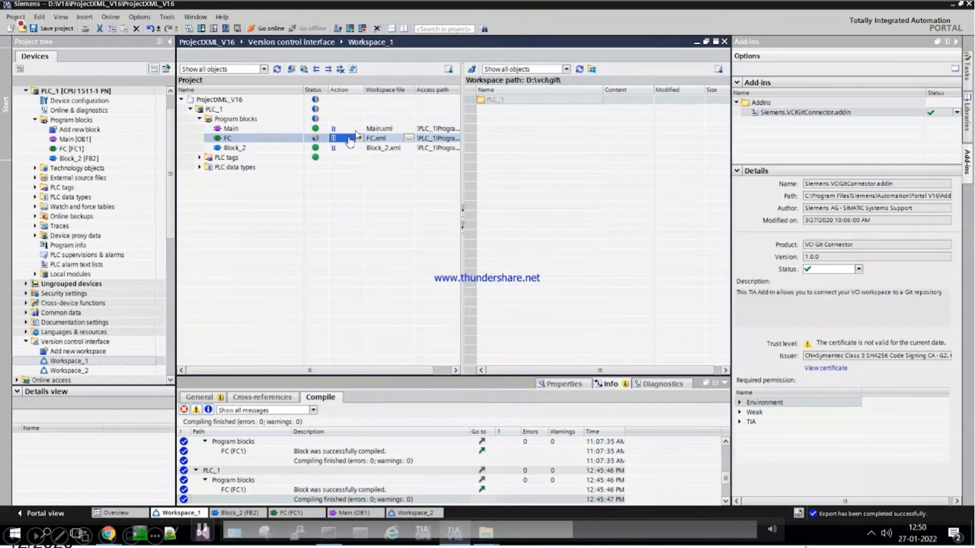
{"action": "left_click", "coordinate": [349, 108]}
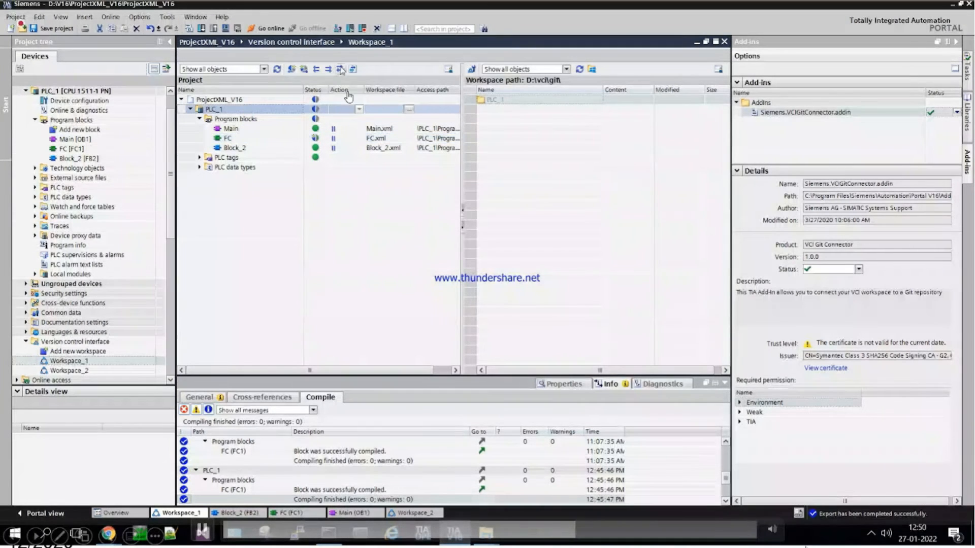
{"action": "left_click", "coordinate": [327, 69]}
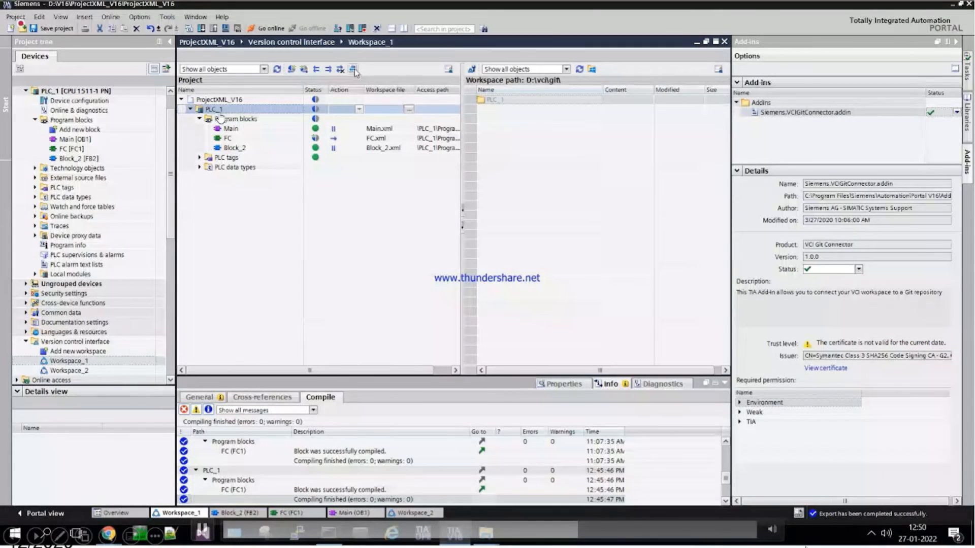
{"action": "left_click", "coordinate": [583, 535]}
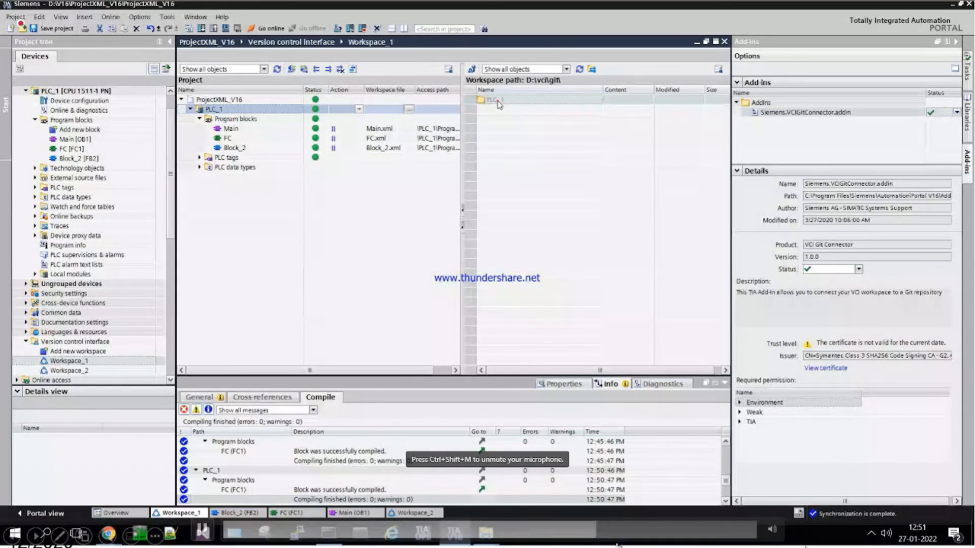
Examine the Git commands and synchronization settings offered for the PLC_1 folder in the workspace.
{"action": "left_click", "coordinate": [205, 532]}
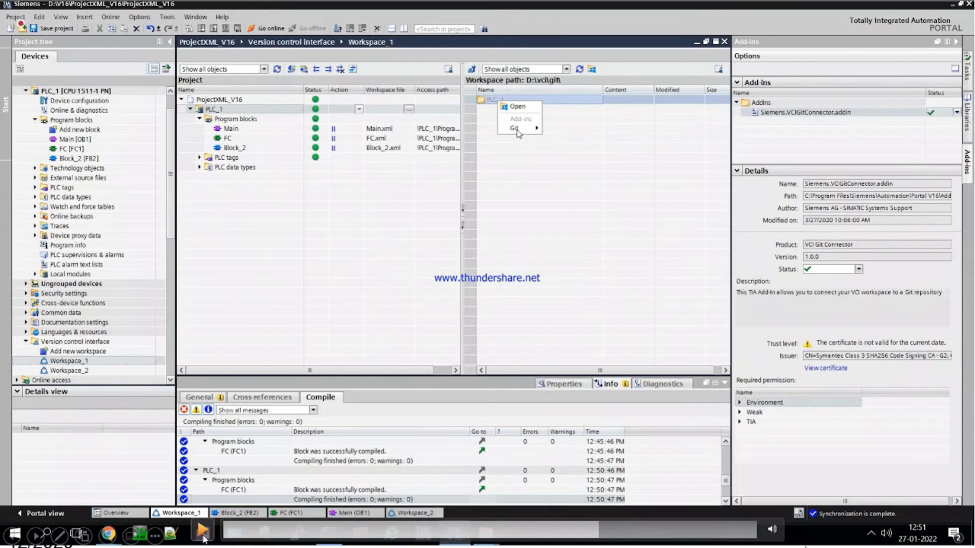
{"action": "left_click", "coordinate": [516, 128]}
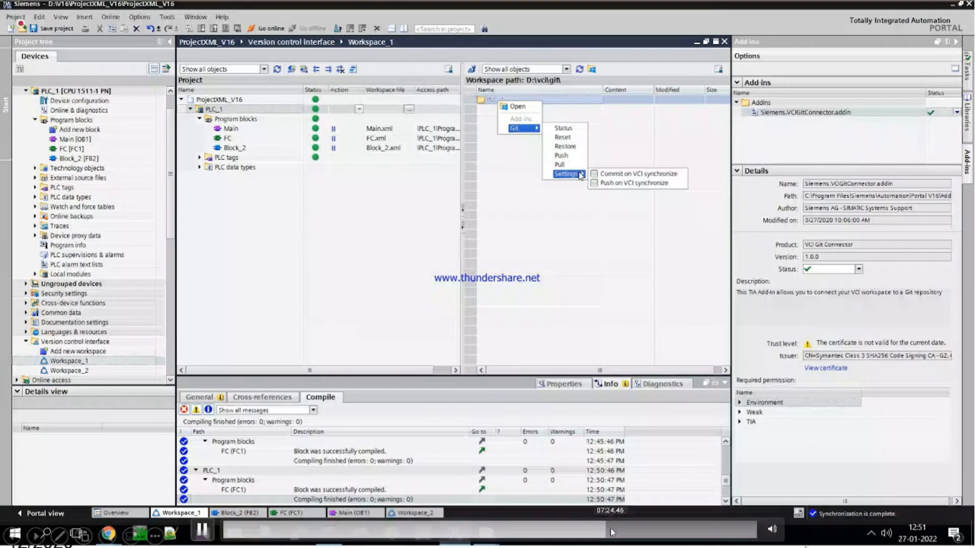
{"action": "left_click", "coordinate": [530, 190]}
{"action": "left_click", "coordinate": [613, 532]}
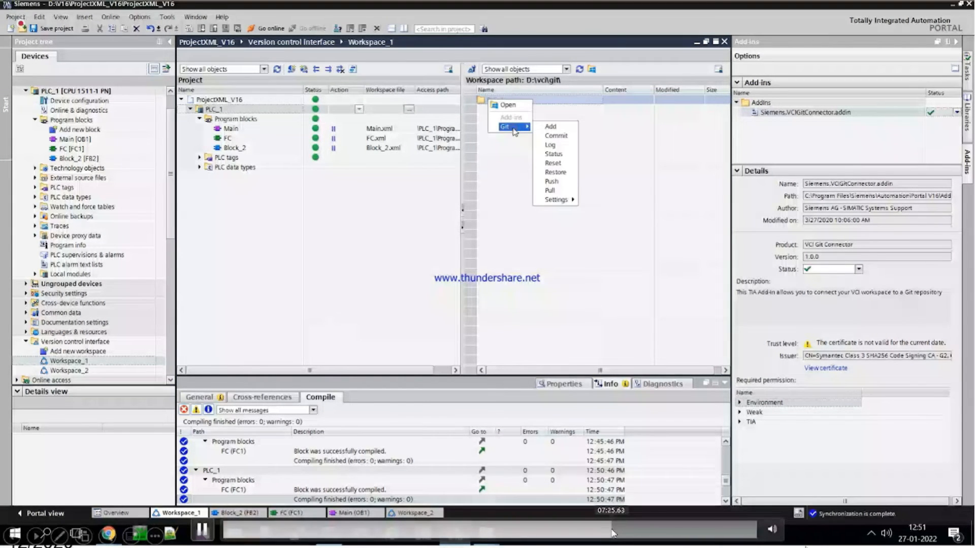
Commit the workspace's PLC_1 folder to Git with the message "Added network2 in FC block".
{"action": "left_click", "coordinate": [556, 134]}
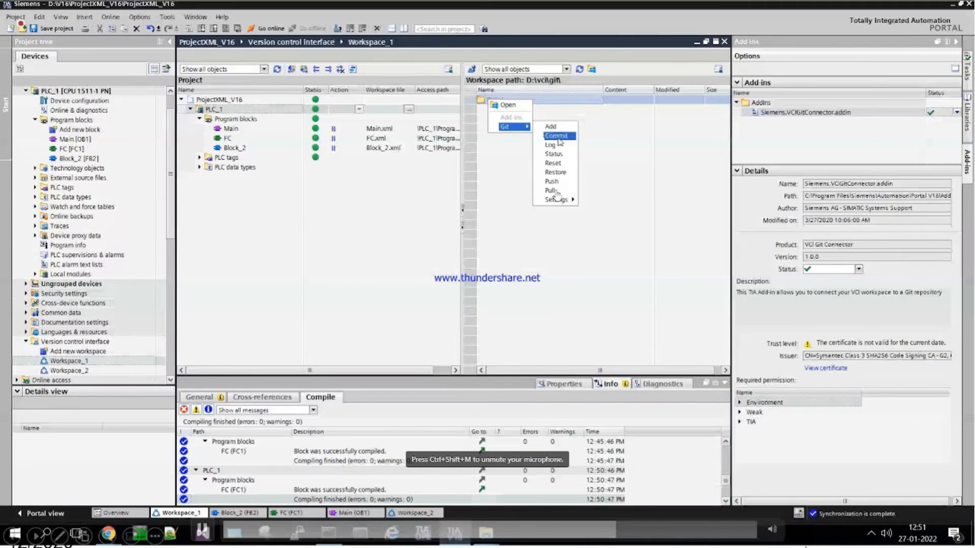
{"action": "left_click", "coordinate": [556, 136]}
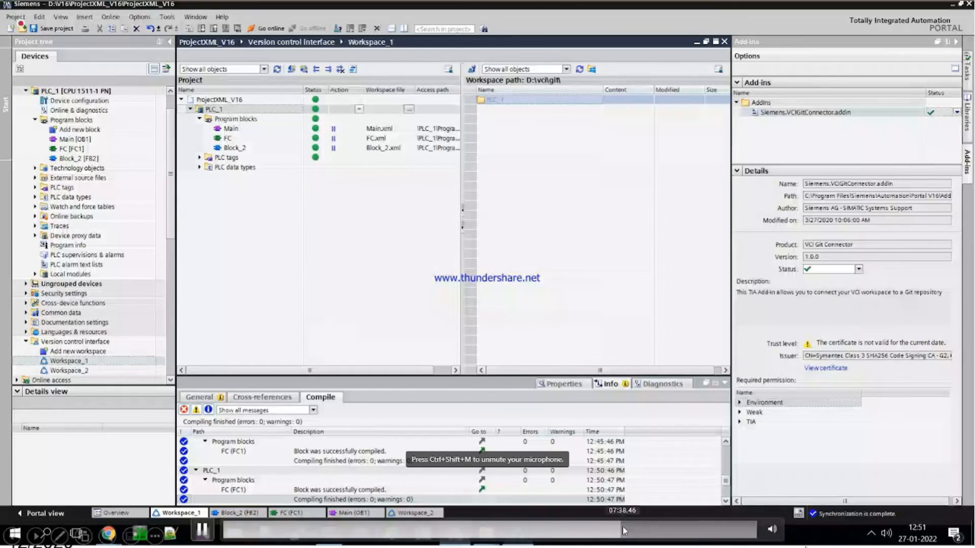
{"action": "left_click", "coordinate": [418, 262]}
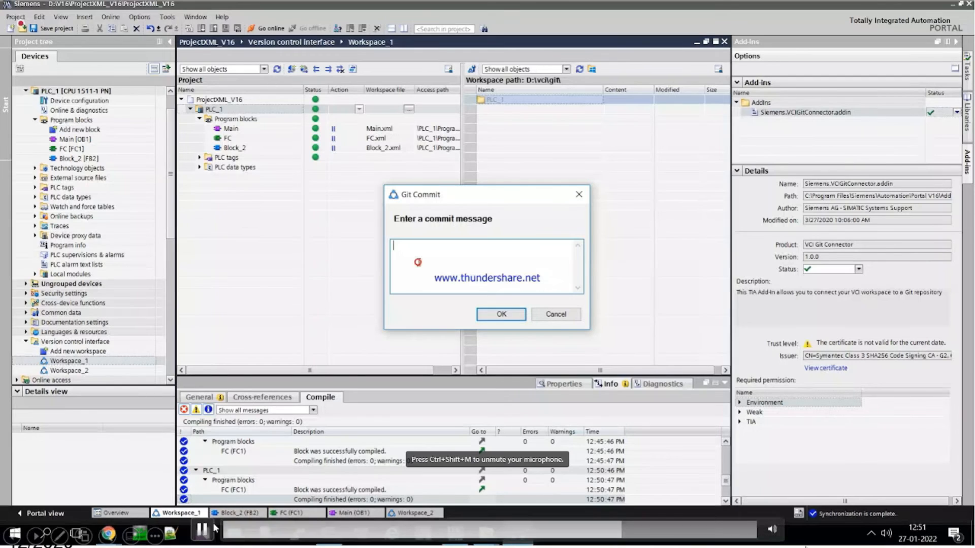
{"action": "type", "text": "Add"}
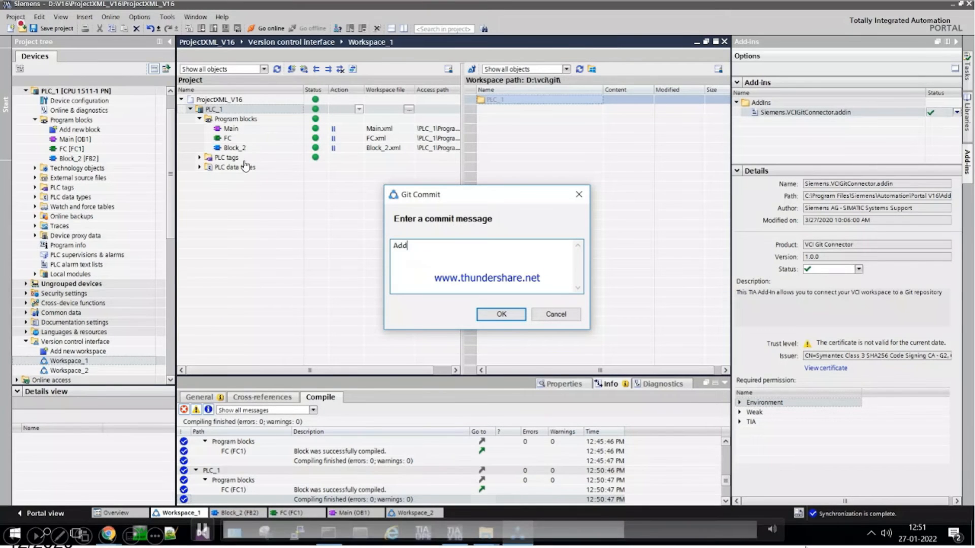
{"action": "type", "text": "ed net"}
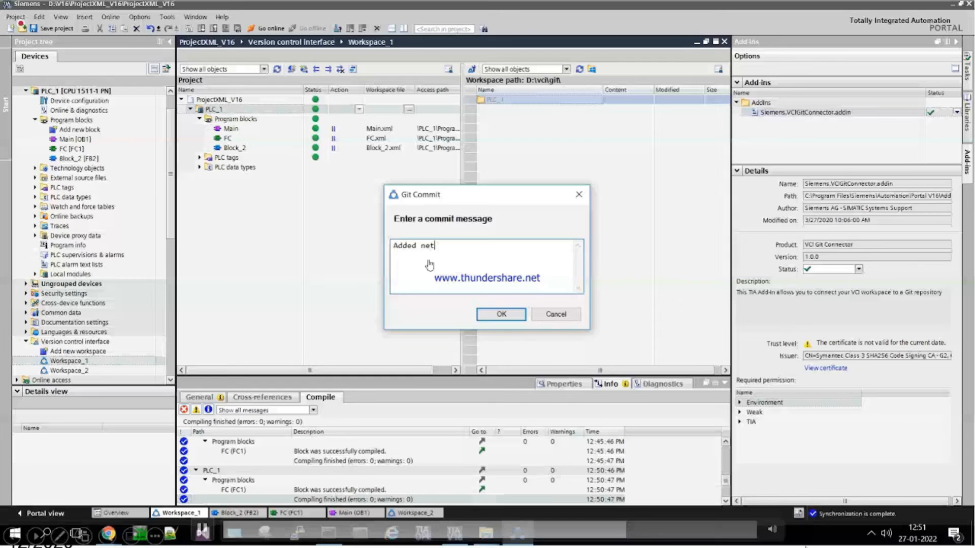
{"action": "type", "text": "work2 "}
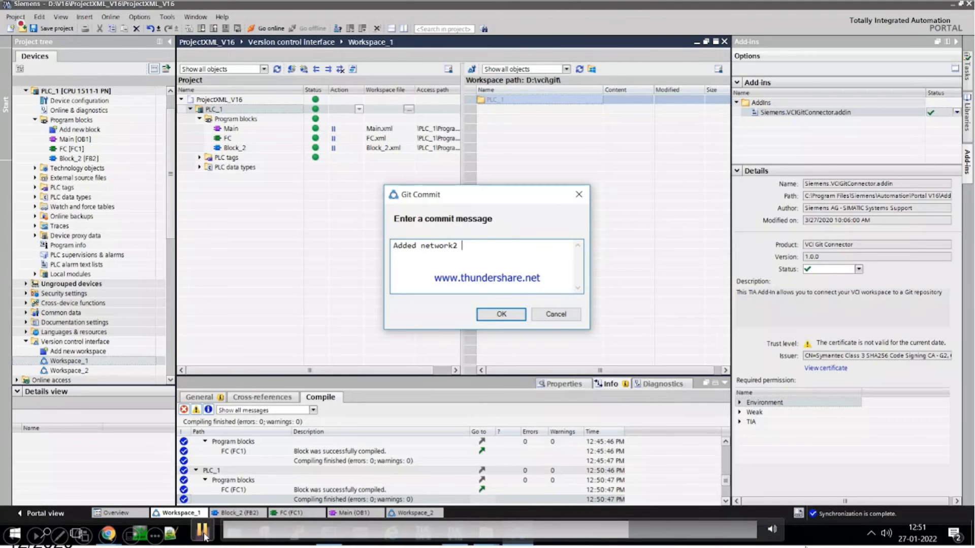
{"action": "type", "text": "in"}
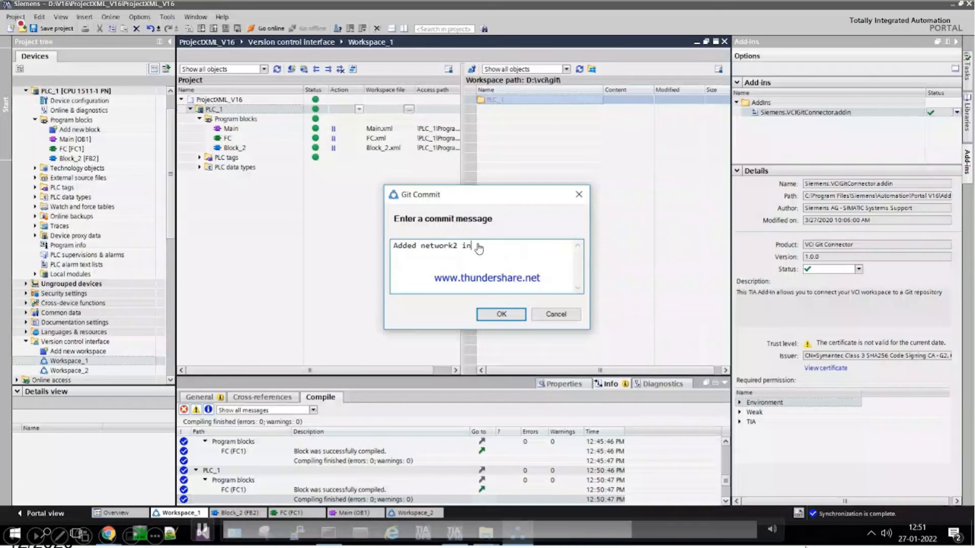
{"action": "type", "text": " FC block"}
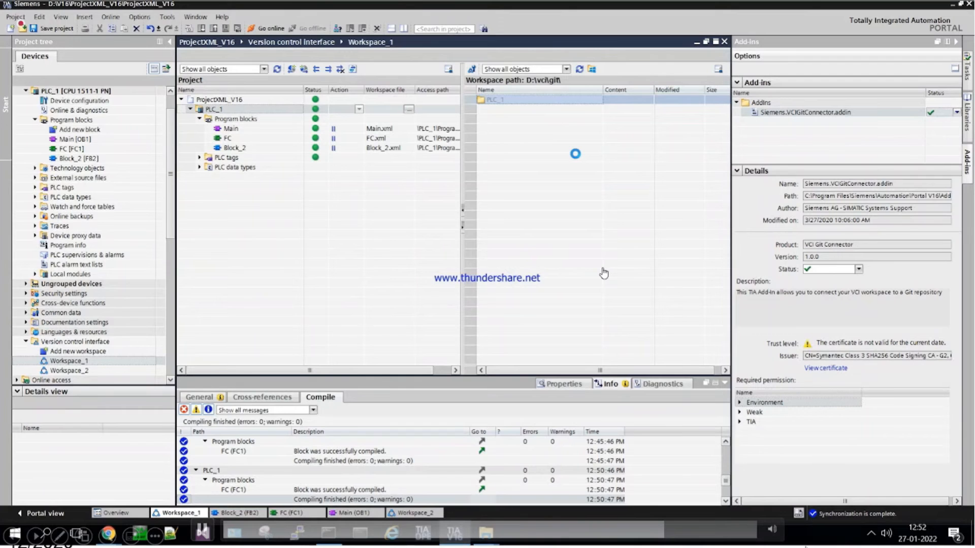
Skip the demo video past the running Git command to GitHub's Program blocks listing, and play it through to its end in Workspace_1.
{"action": "mouse_move", "coordinate": [671, 535]}
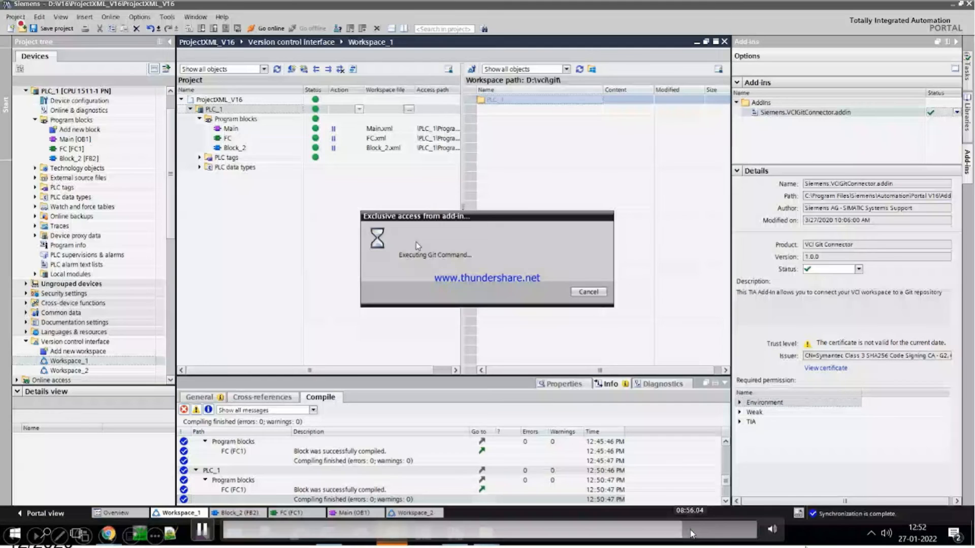
{"action": "left_click", "coordinate": [691, 533]}
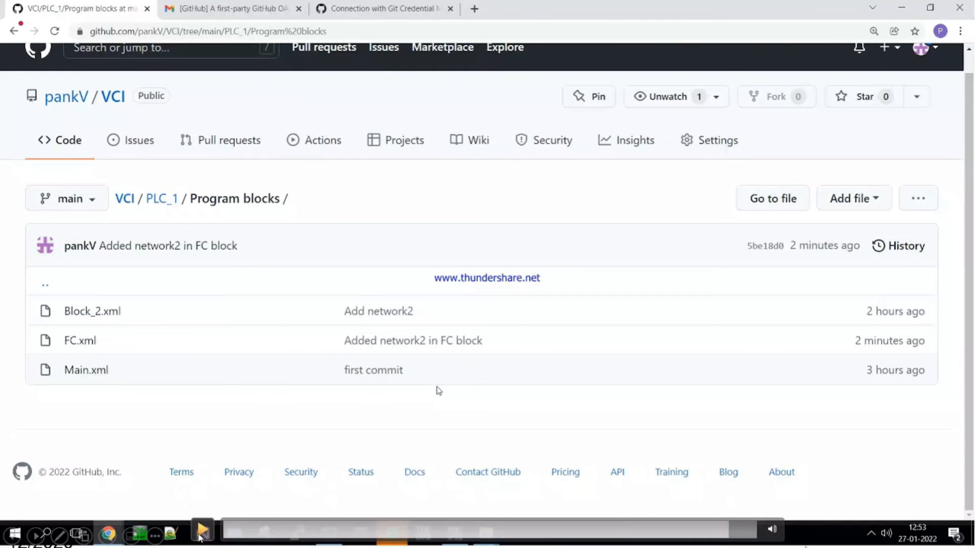
{"action": "left_click", "coordinate": [200, 537]}
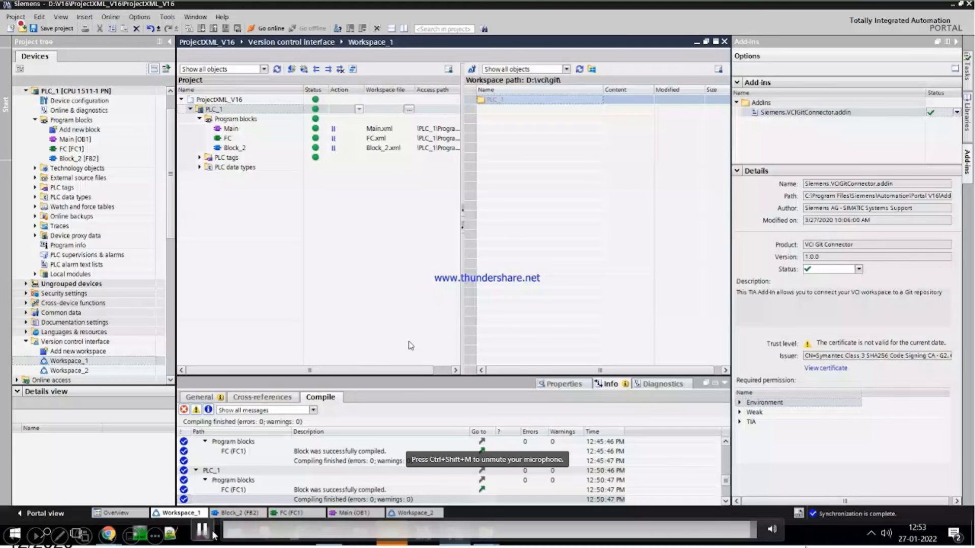
{"action": "left_click", "coordinate": [871, 533]}
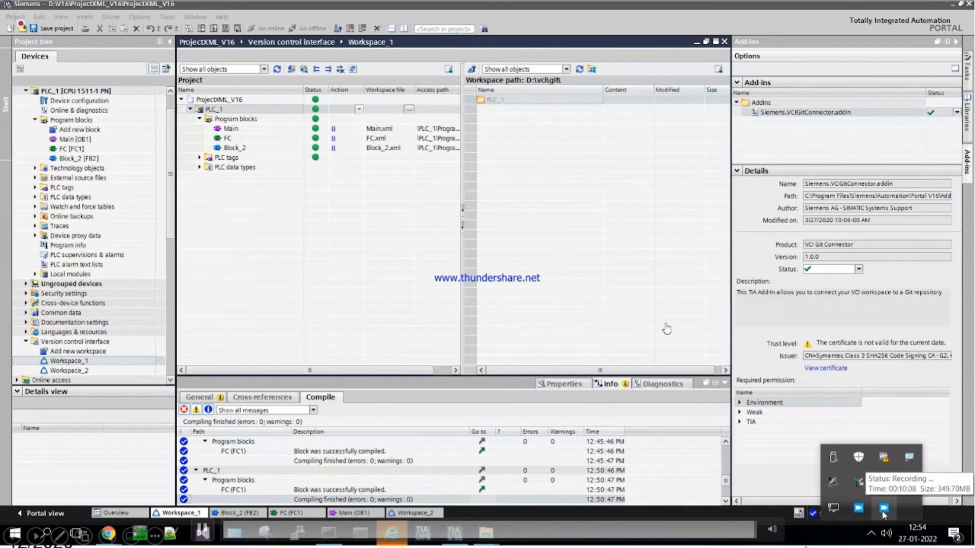